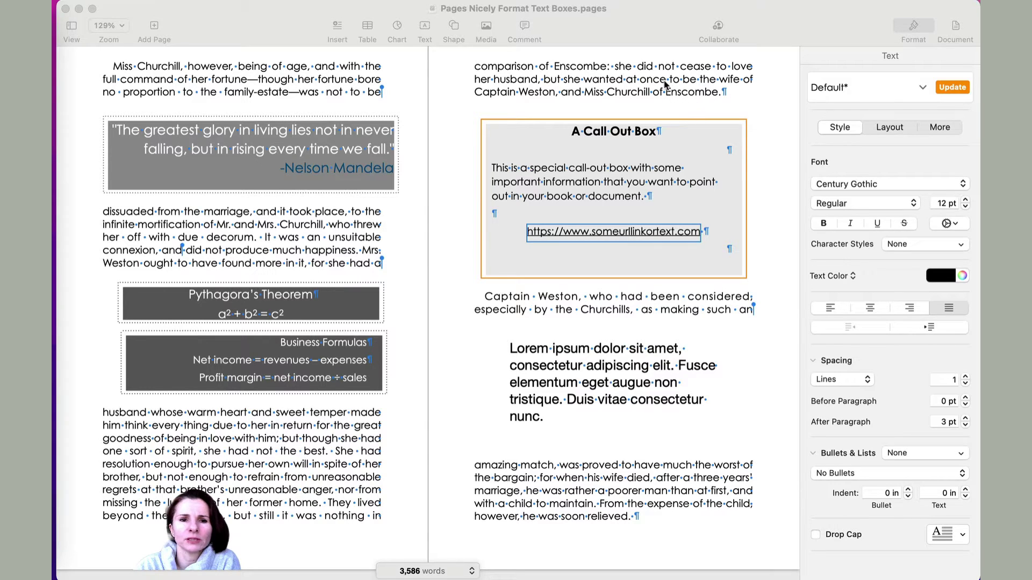
Inspect the call-out, Pythagoras and Business Formulas boxes, then select the Lorem ipsum box.
{"action": "left_click", "coordinate": [362, 214]}
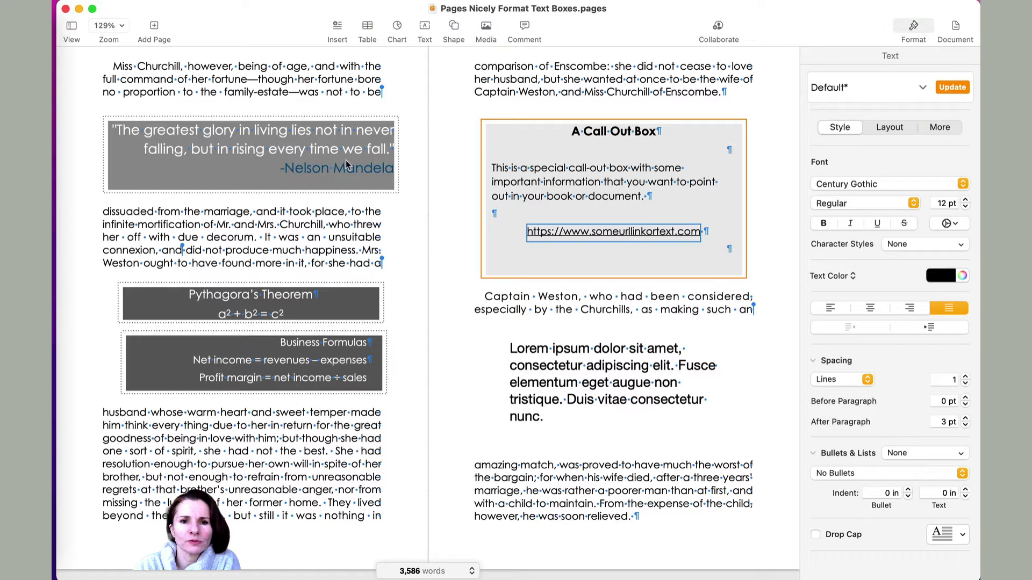
{"action": "left_click", "coordinate": [524, 138]}
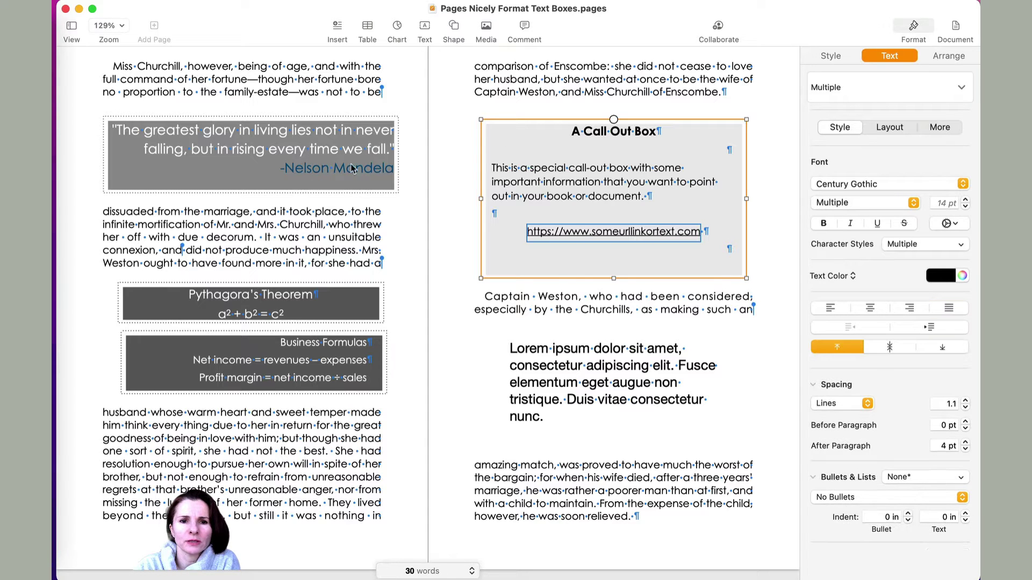
{"action": "left_click", "coordinate": [300, 316]}
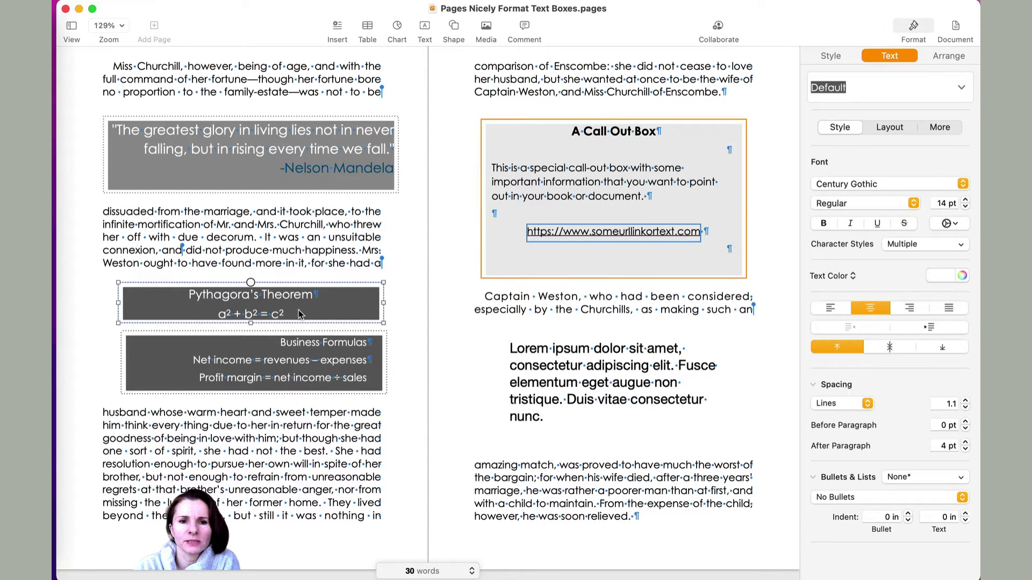
{"action": "left_click", "coordinate": [312, 367]}
{"action": "left_click", "coordinate": [507, 208]}
{"action": "left_click", "coordinate": [556, 381]}
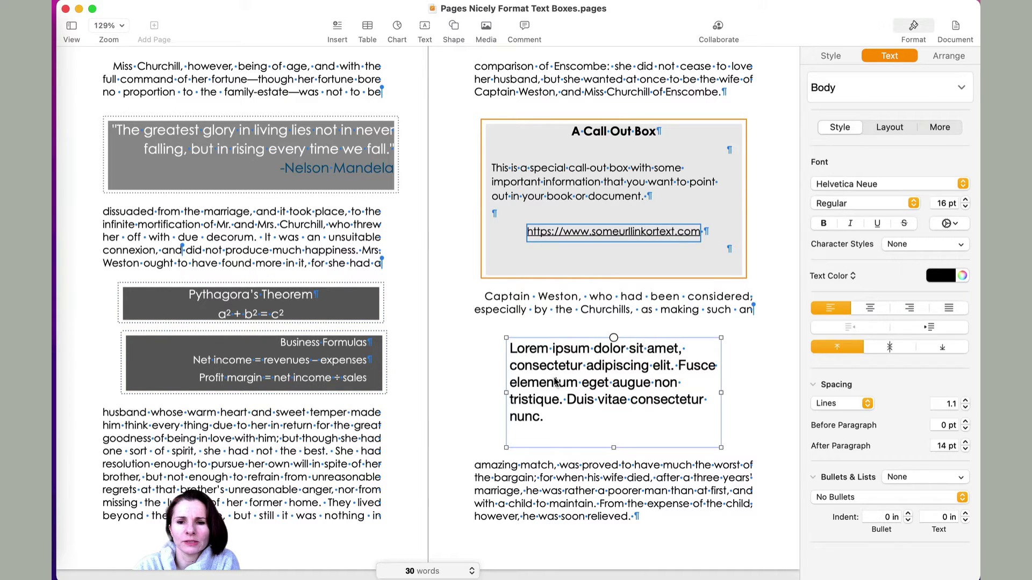
{"action": "left_click", "coordinate": [598, 371]}
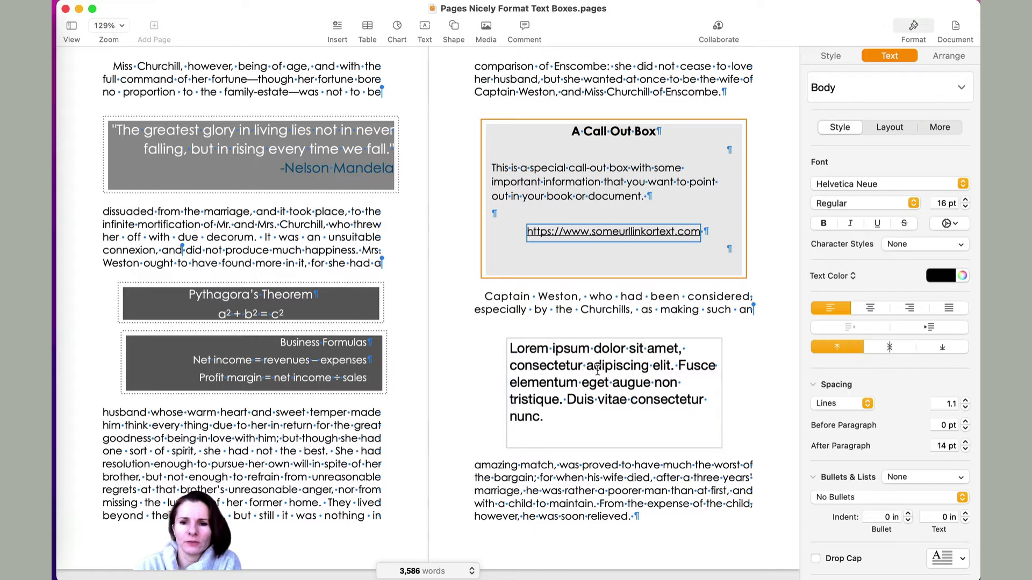
{"action": "left_click", "coordinate": [601, 361]}
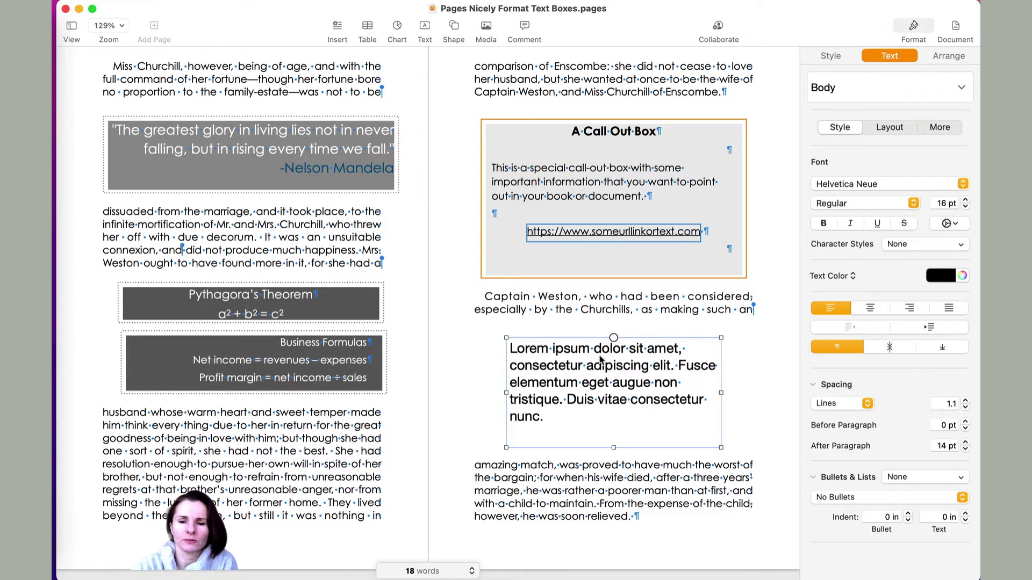
Delete the old Lorem ipsum box and paste the paragraph into a new text box.
{"action": "key", "text": "Delete"}
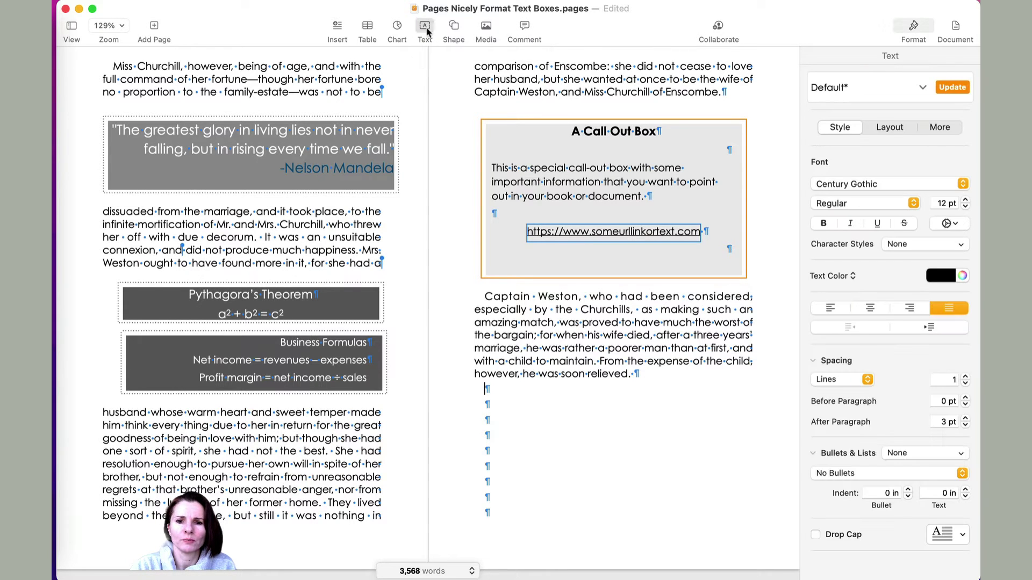
{"action": "left_click", "coordinate": [424, 29]}
{"action": "left_click", "coordinate": [553, 408]}
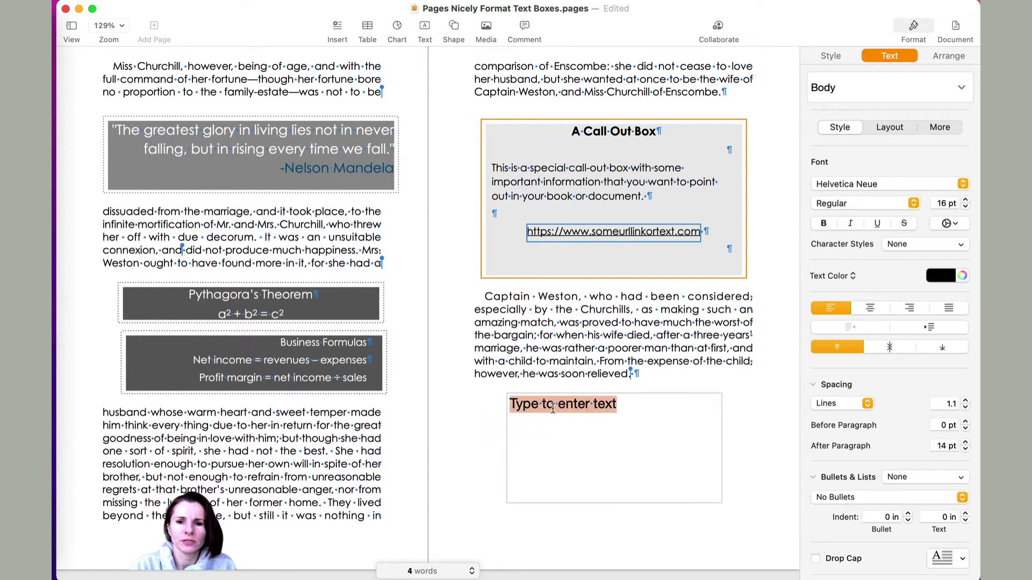
{"action": "type", "text": "Lorem ipsum dolor sit amet, consectetur adipiscing elit. Fusce elementum eget augue non tristique. Duis vitae consectetur nunc."}
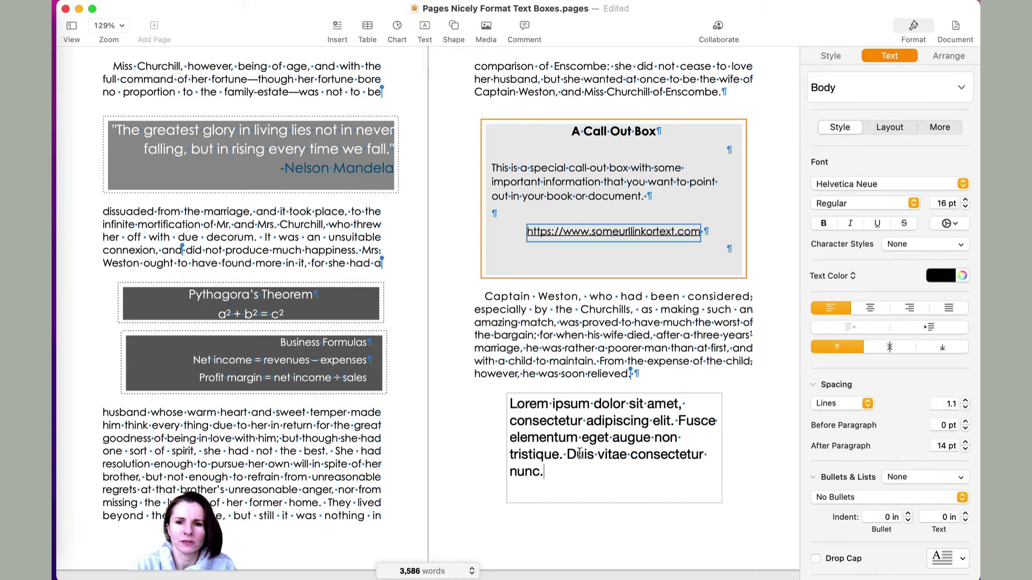
{"action": "left_click", "coordinate": [677, 380]}
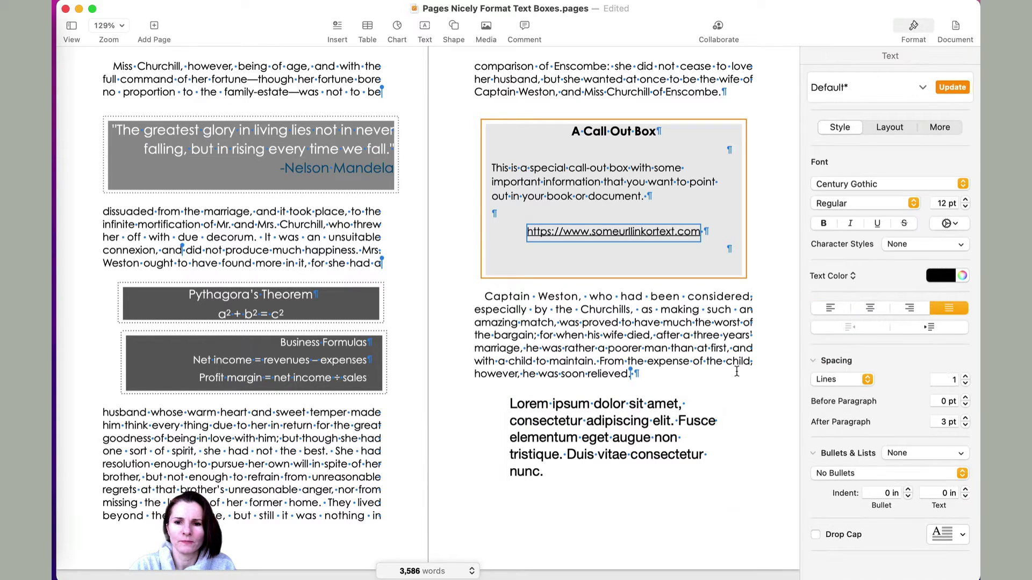
Select the new Lorem ipsum text box as an object.
{"action": "left_click", "coordinate": [639, 450]}
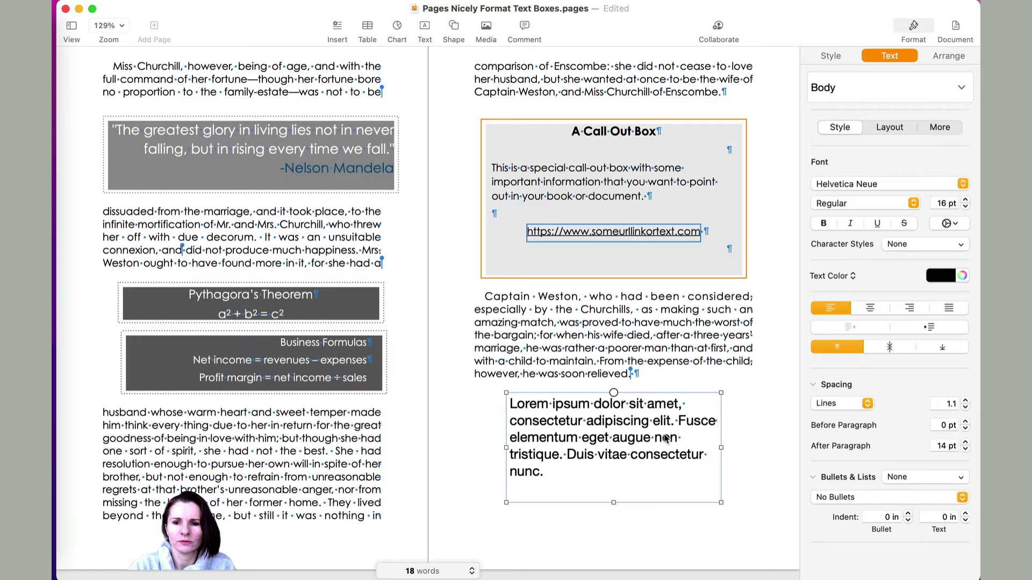
{"action": "left_click", "coordinate": [712, 344]}
{"action": "left_click", "coordinate": [682, 427]}
{"action": "left_click", "coordinate": [682, 398]}
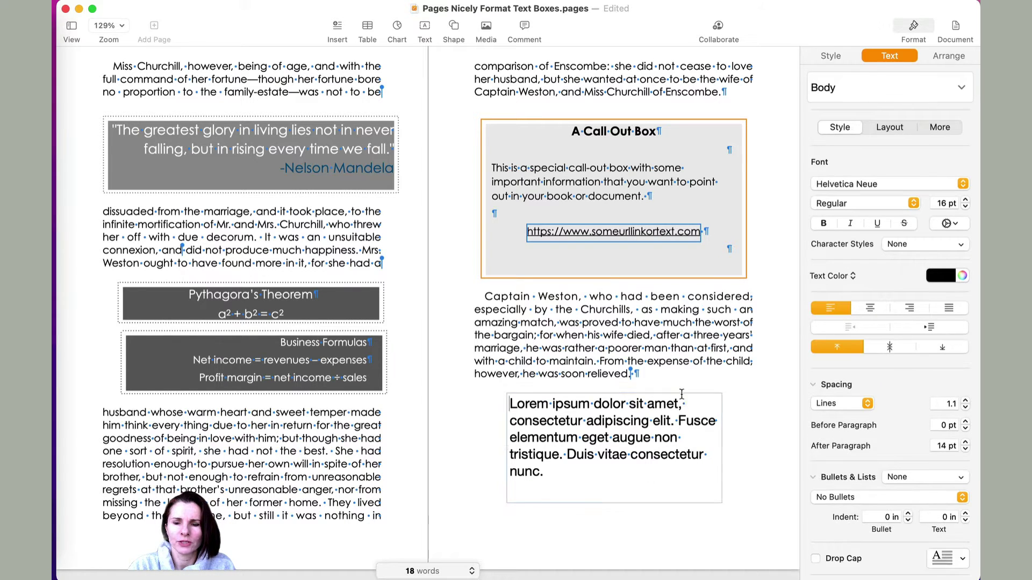
{"action": "left_click", "coordinate": [692, 391]}
{"action": "left_click", "coordinate": [689, 405]}
{"action": "left_click", "coordinate": [688, 394]}
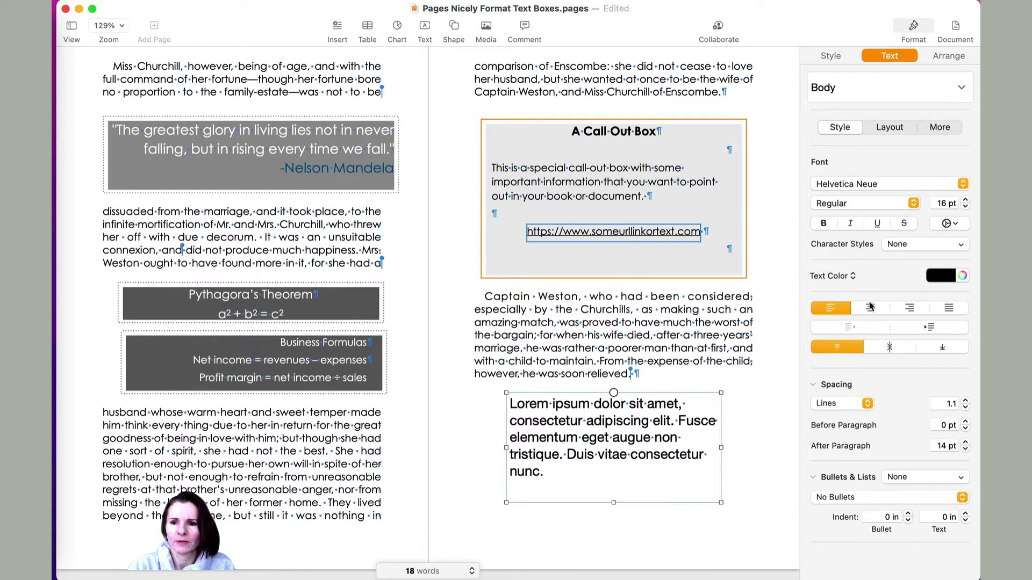
Give the box a solid blue line border.
{"action": "left_click", "coordinate": [842, 54]}
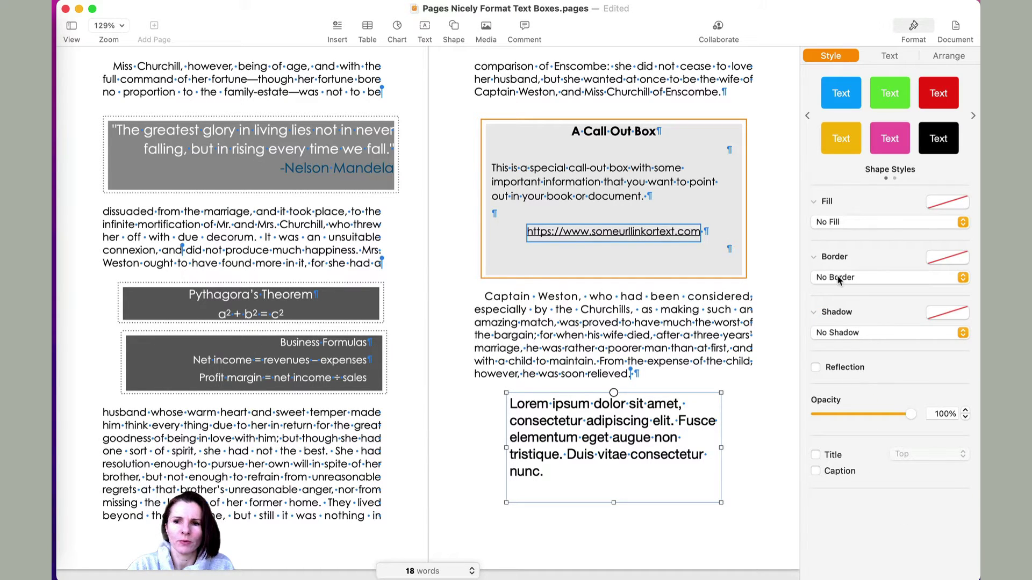
{"action": "left_click", "coordinate": [837, 277]}
{"action": "left_click", "coordinate": [835, 290]}
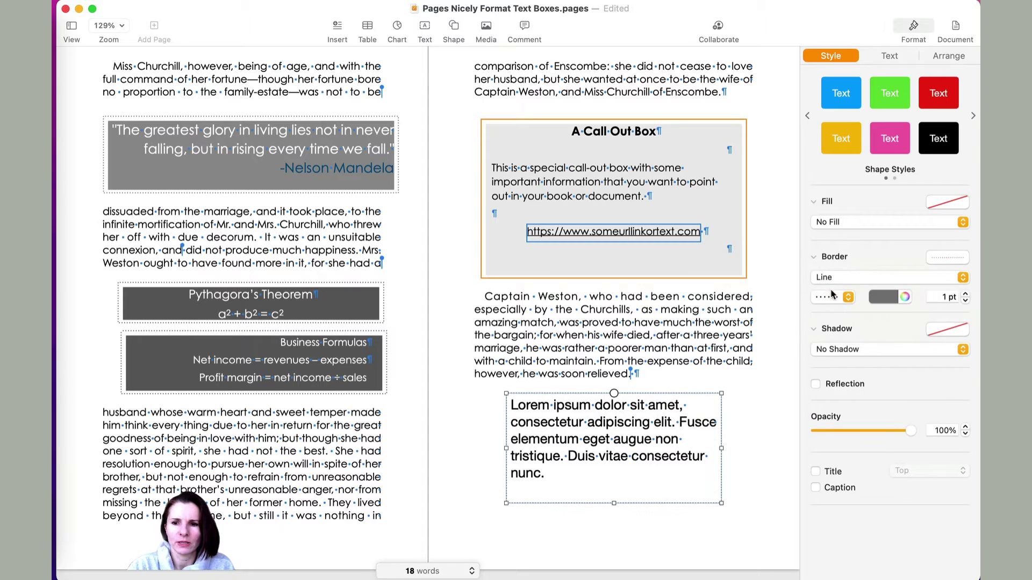
{"action": "left_click", "coordinate": [892, 298]}
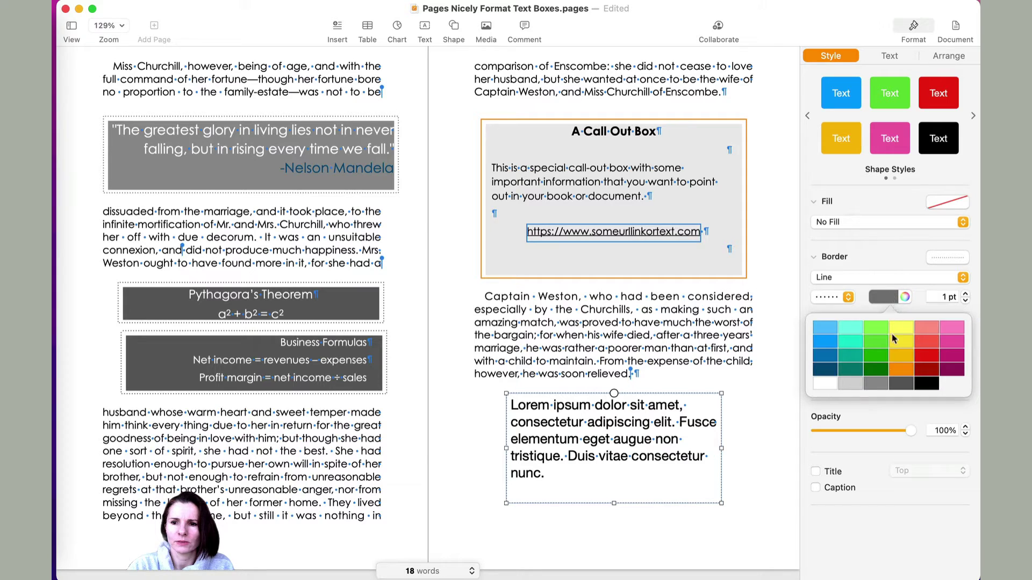
{"action": "left_click", "coordinate": [822, 353]}
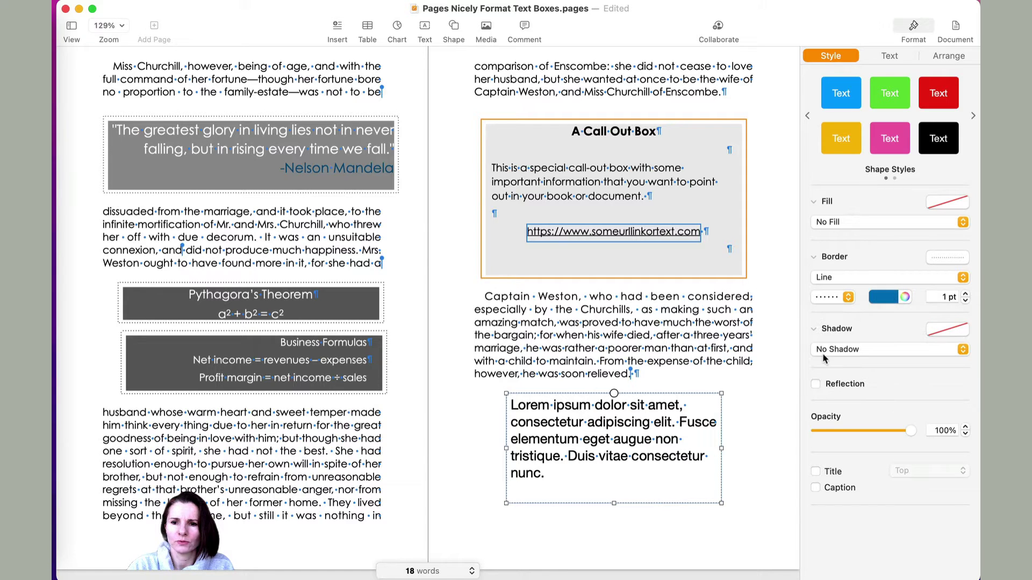
{"action": "left_click", "coordinate": [849, 298]}
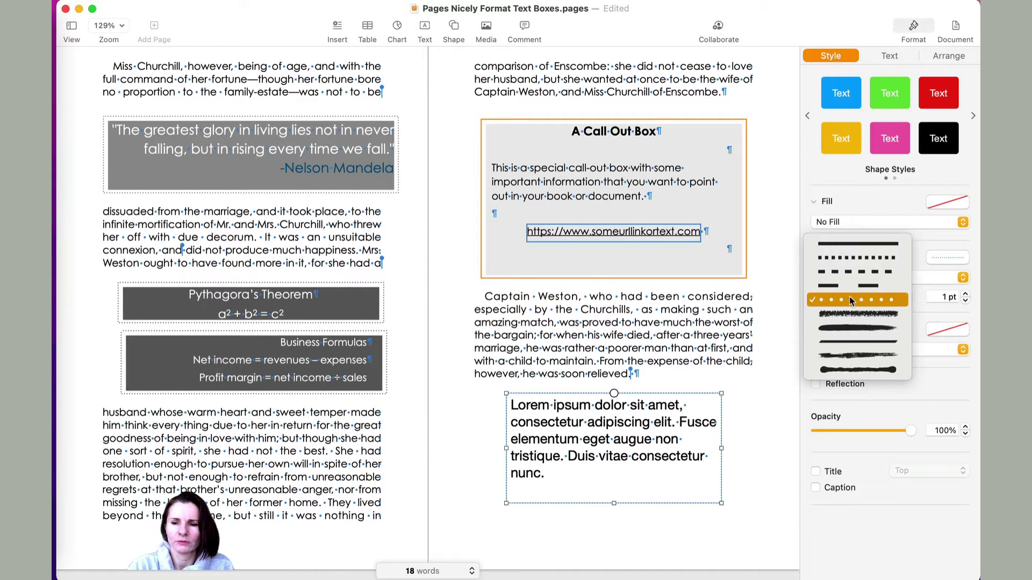
{"action": "left_click", "coordinate": [862, 246]}
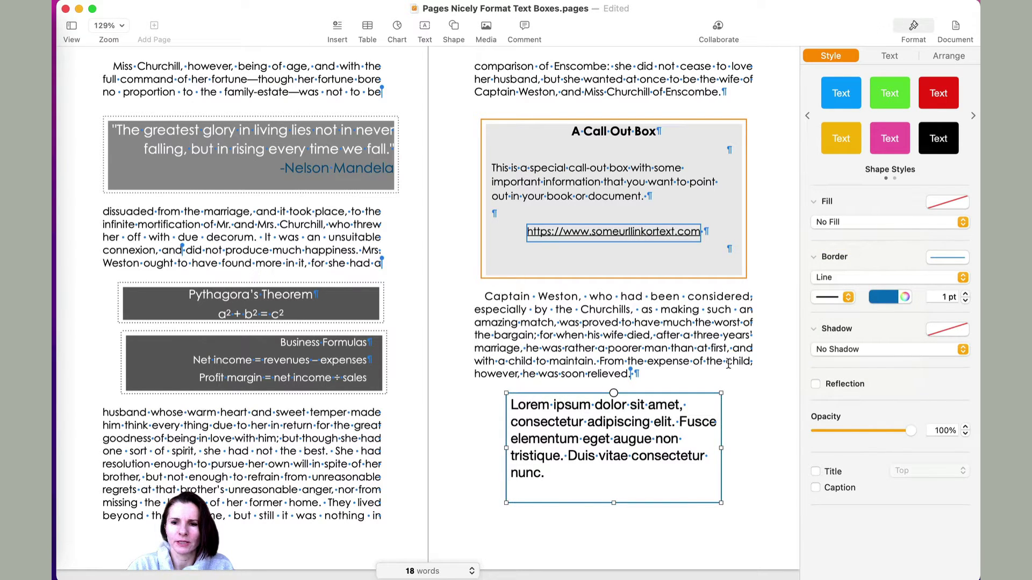
{"action": "left_click", "coordinate": [686, 444]}
Give the Lorem ipsum box a light grey solid colour fill.
{"action": "key", "text": "Escape"}
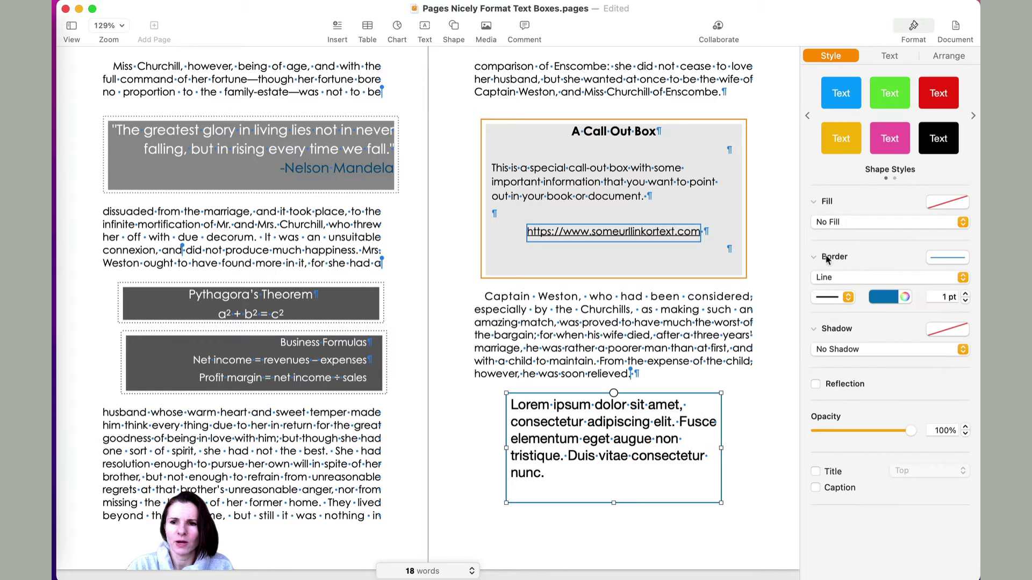
{"action": "left_click", "coordinate": [836, 228]}
{"action": "left_click", "coordinate": [836, 235]}
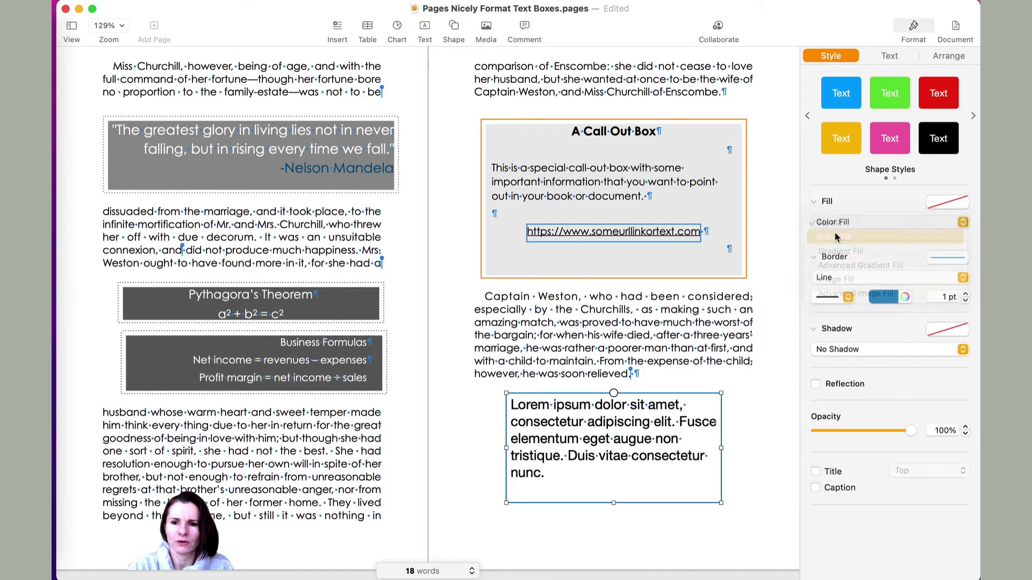
{"action": "left_click", "coordinate": [834, 244]}
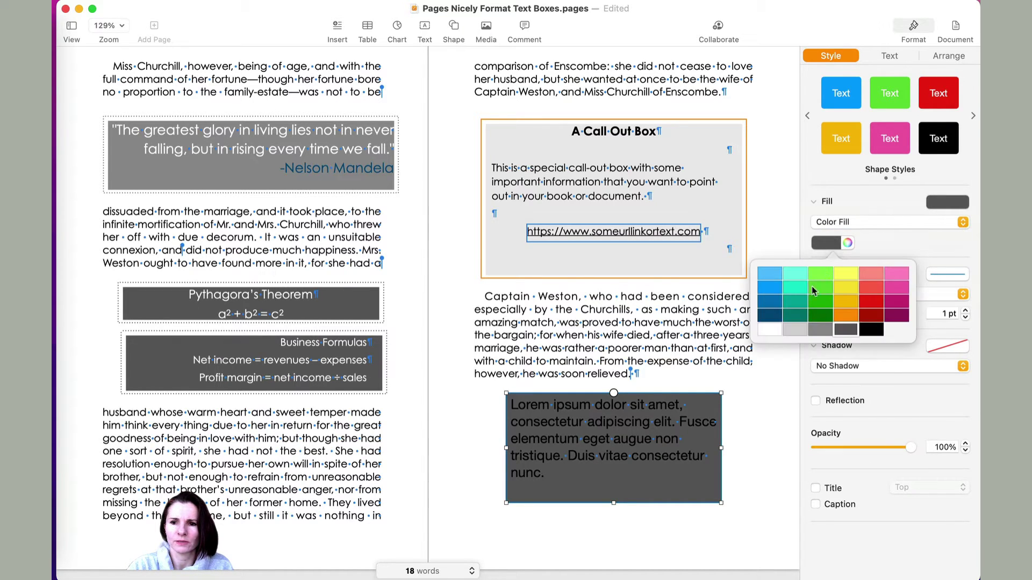
{"action": "left_click", "coordinate": [789, 335]}
{"action": "key", "text": "Escape"}
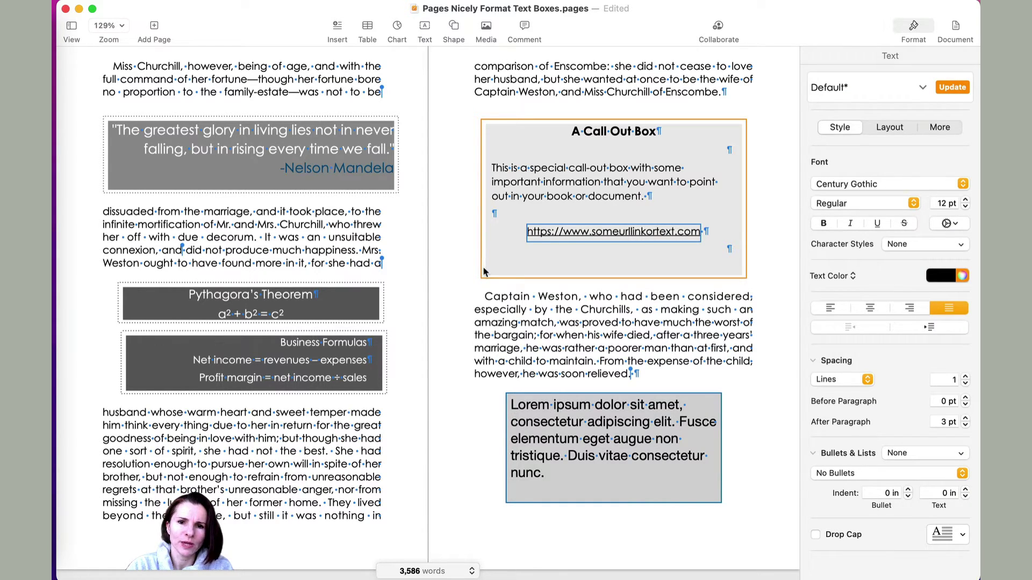
Reselect the Lorem ipsum box and set its fill to No Fill.
{"action": "left_click", "coordinate": [505, 279]}
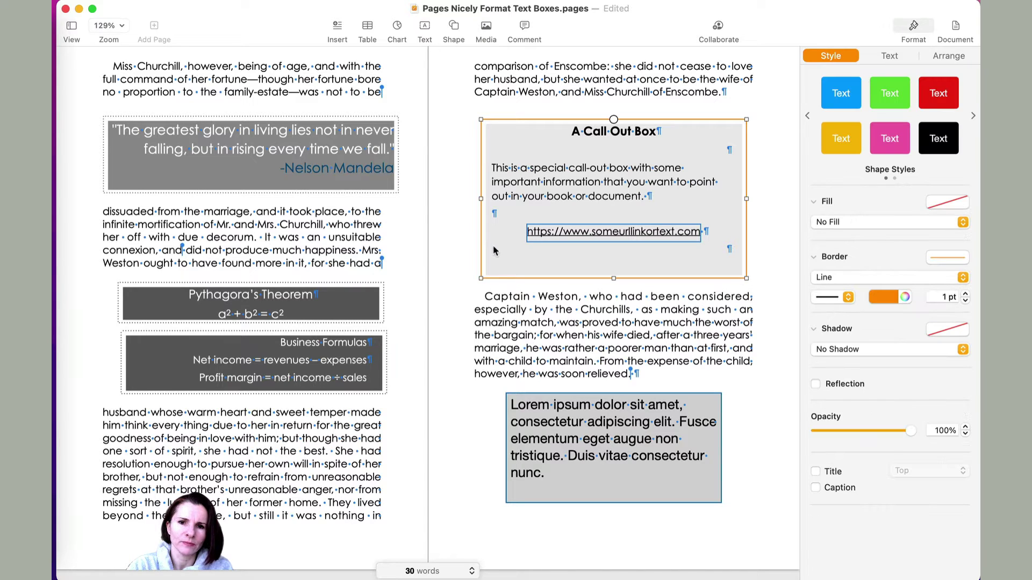
{"action": "left_click", "coordinate": [553, 399]}
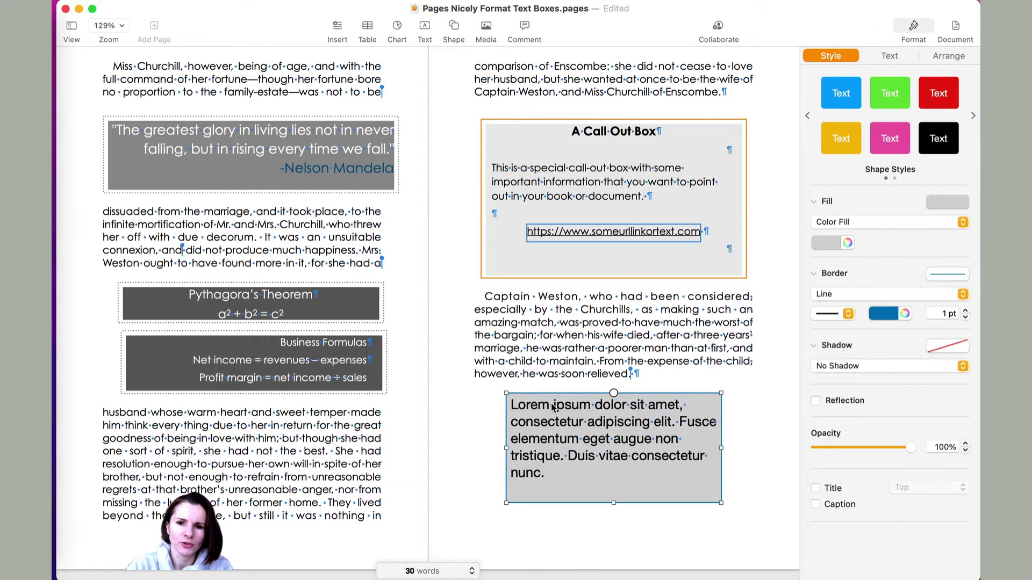
{"action": "left_click", "coordinate": [828, 222]}
{"action": "left_click", "coordinate": [830, 210]}
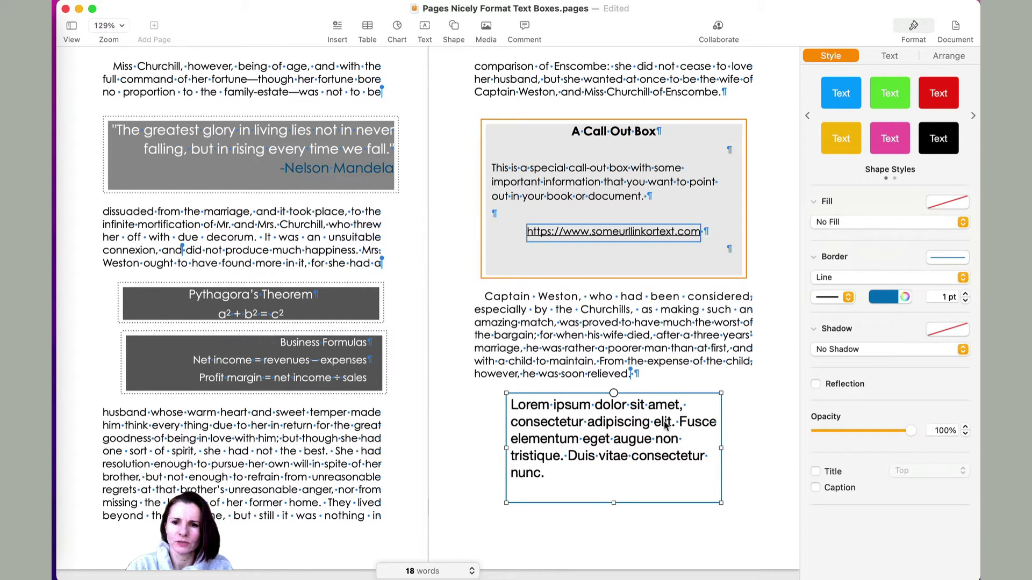
Shade the selected Lorem ipsum text with a light grey paragraph background in Layout.
{"action": "triple_click", "coordinate": [623, 445]}
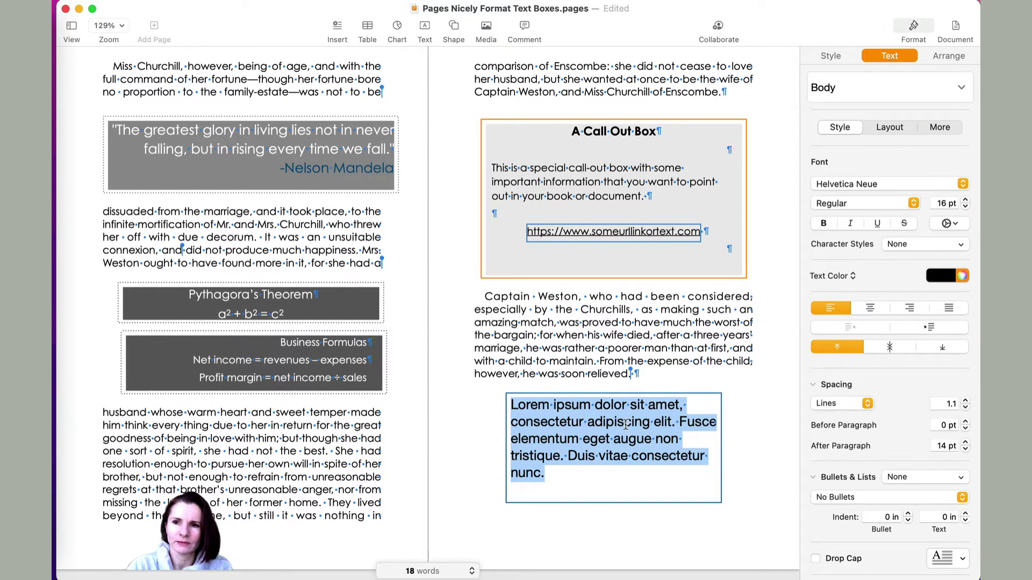
{"action": "left_click", "coordinate": [889, 127]}
{"action": "scroll", "coordinate": [935, 430], "scroll_direction": "down", "scroll_amount": 3}
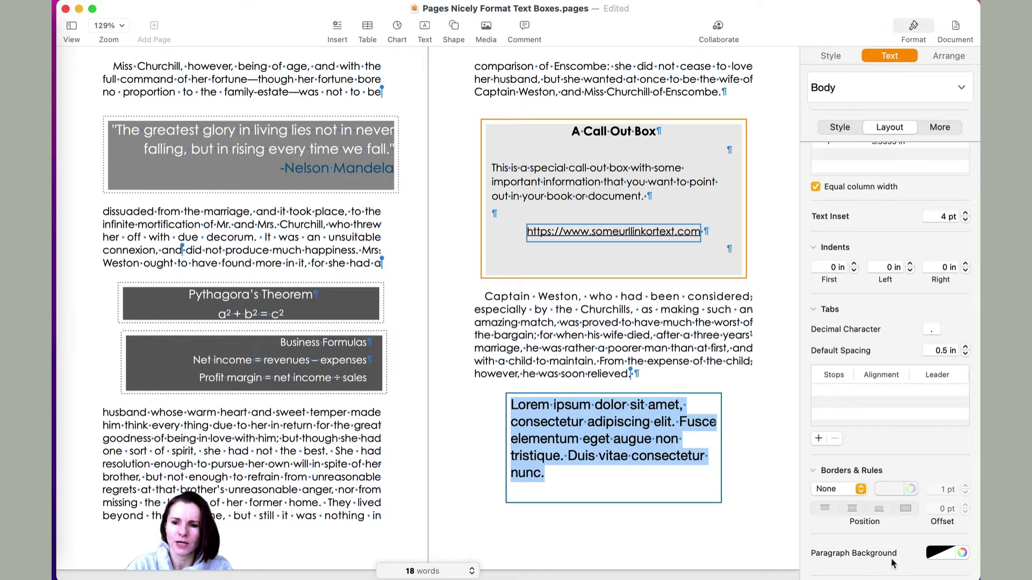
{"action": "left_click", "coordinate": [948, 557]}
{"action": "left_click", "coordinate": [853, 524]}
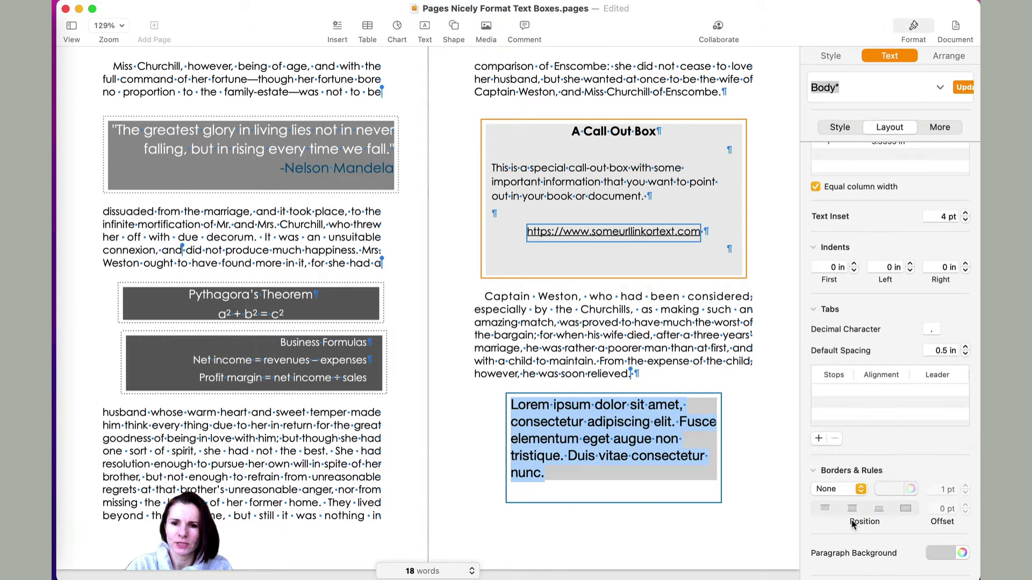
{"action": "left_click", "coordinate": [755, 466]}
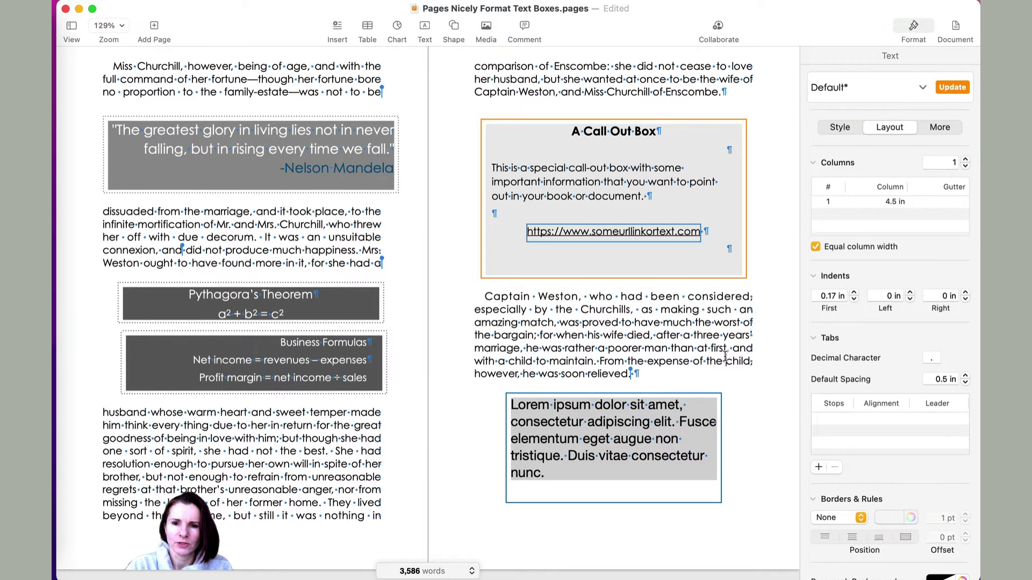
{"action": "left_click", "coordinate": [627, 495]}
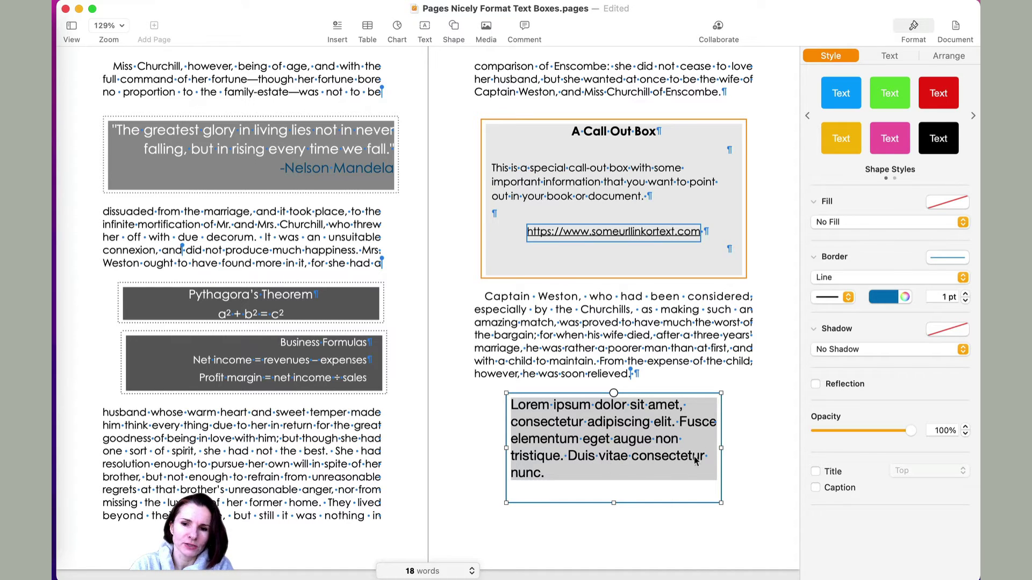
Shorten the Lorem ipsum box by dragging its bottom edge up.
{"action": "left_click", "coordinate": [605, 464]}
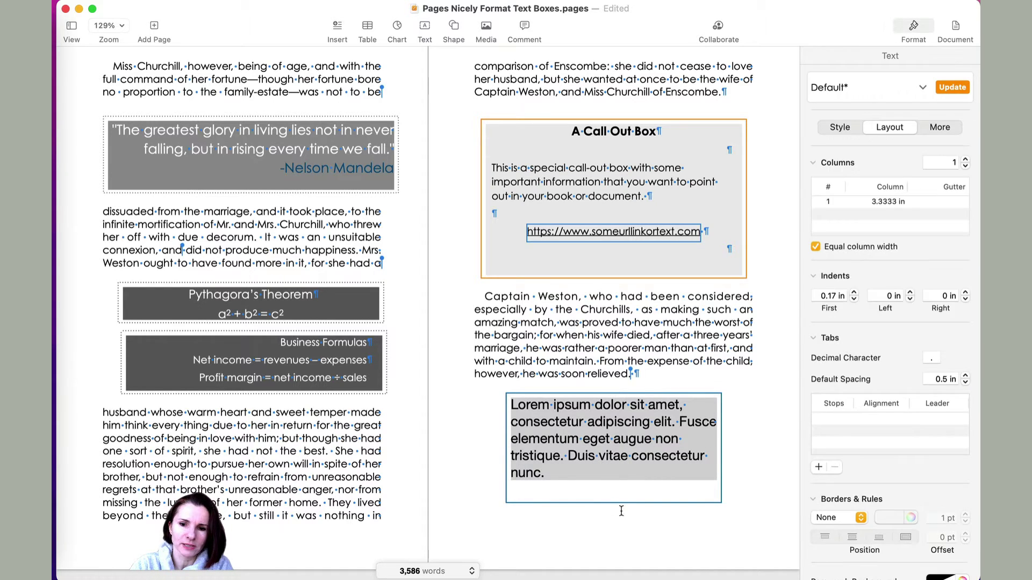
{"action": "left_click", "coordinate": [616, 503]}
{"action": "left_click_drag", "start_coordinate": [614, 502], "coordinate": [613, 489]}
Select all the Lorem ipsum text and open its font family list.
{"action": "triple_click", "coordinate": [589, 467]}
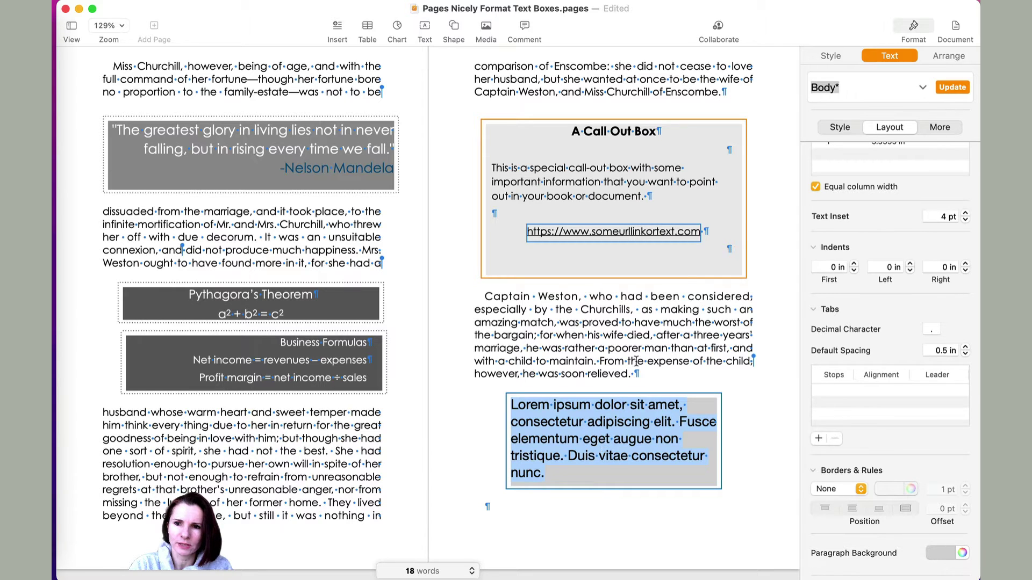
{"action": "left_click", "coordinate": [850, 128]}
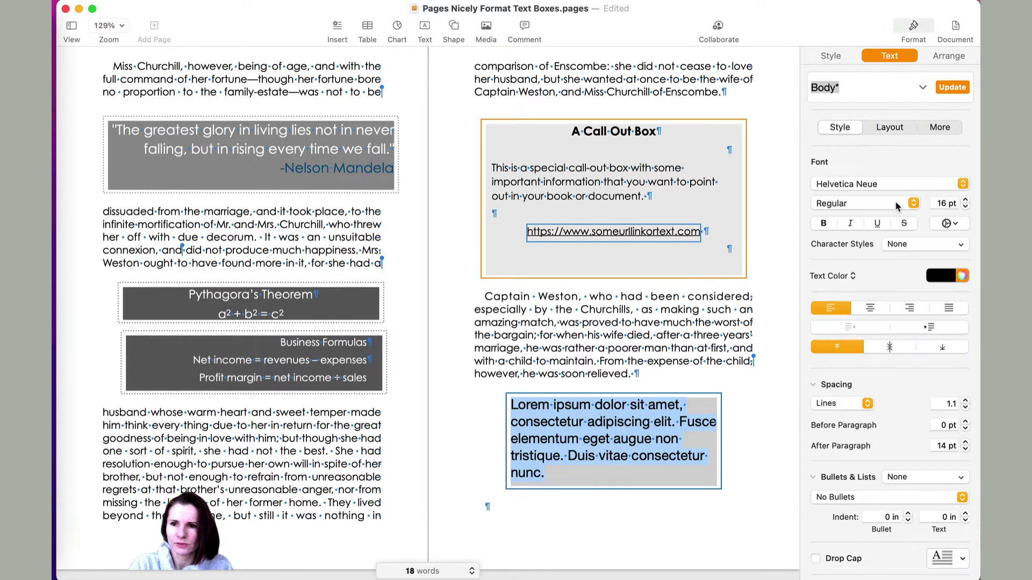
{"action": "left_click", "coordinate": [964, 185]}
{"action": "scroll", "coordinate": [881, 93], "scroll_direction": "up", "scroll_amount": 10}
Apply the Michroma font to the Lorem ipsum text.
{"action": "left_click", "coordinate": [879, 10]}
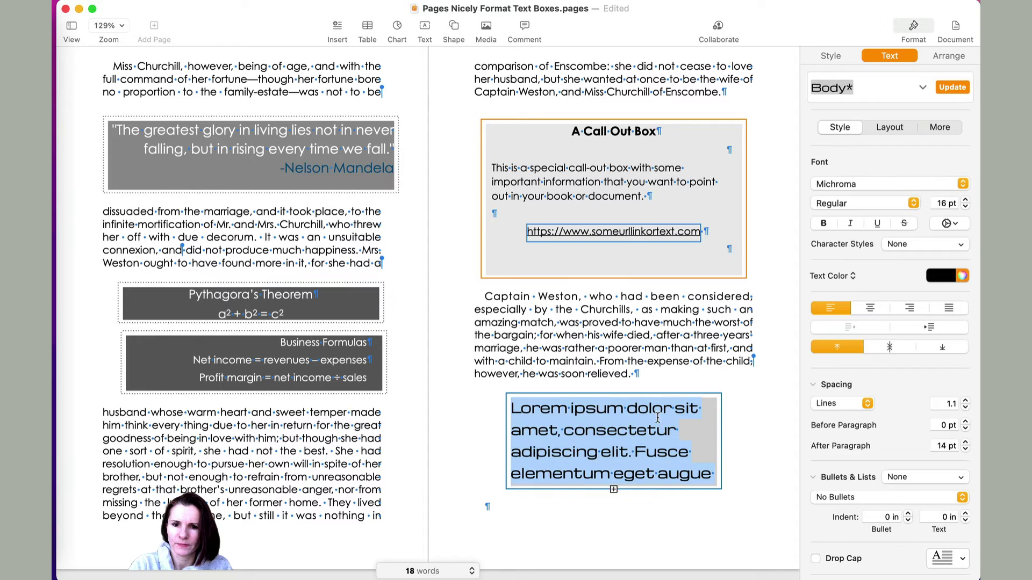
{"action": "left_click", "coordinate": [648, 433]}
{"action": "left_click", "coordinate": [647, 433]}
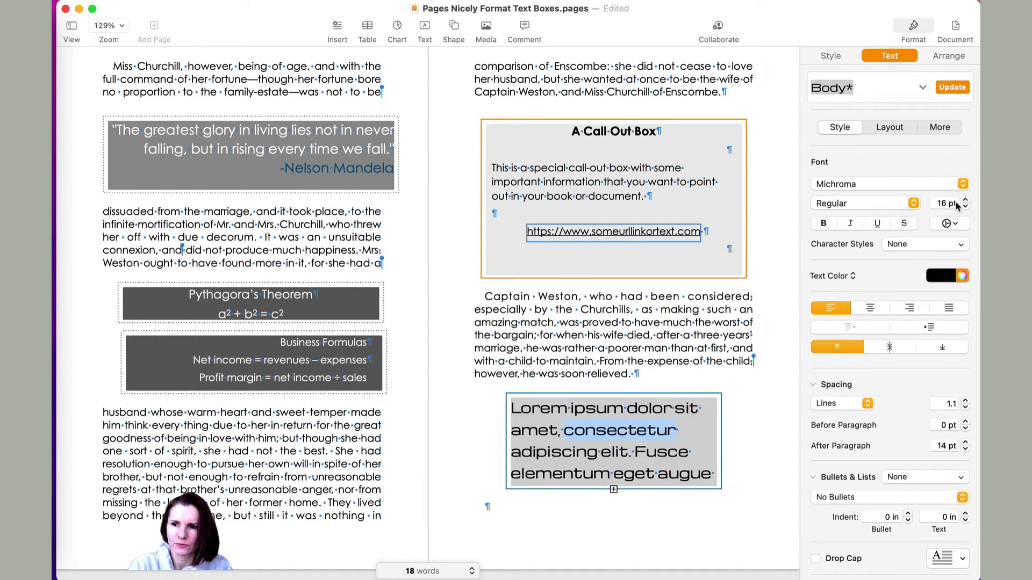
Set all the Lorem ipsum text to 12 pt and reselect the paragraph.
{"action": "key", "text": "super+a"}
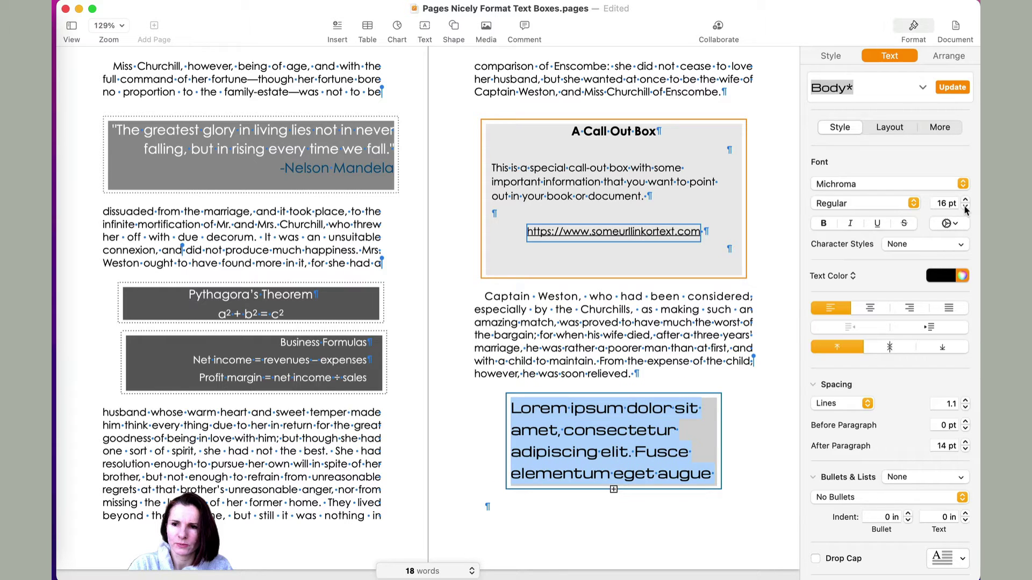
{"action": "left_click", "coordinate": [966, 208]}
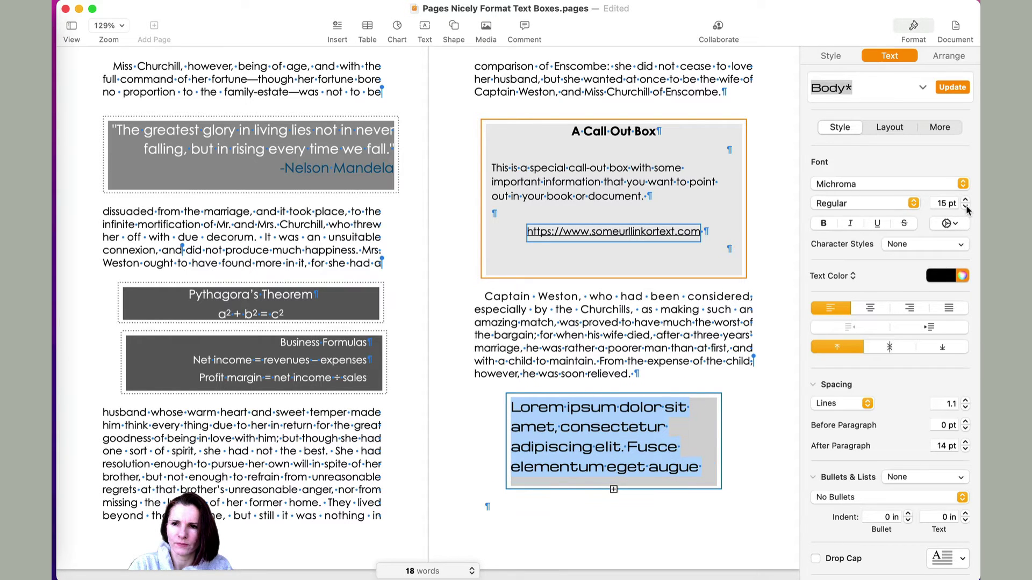
{"action": "left_click", "coordinate": [966, 207]}
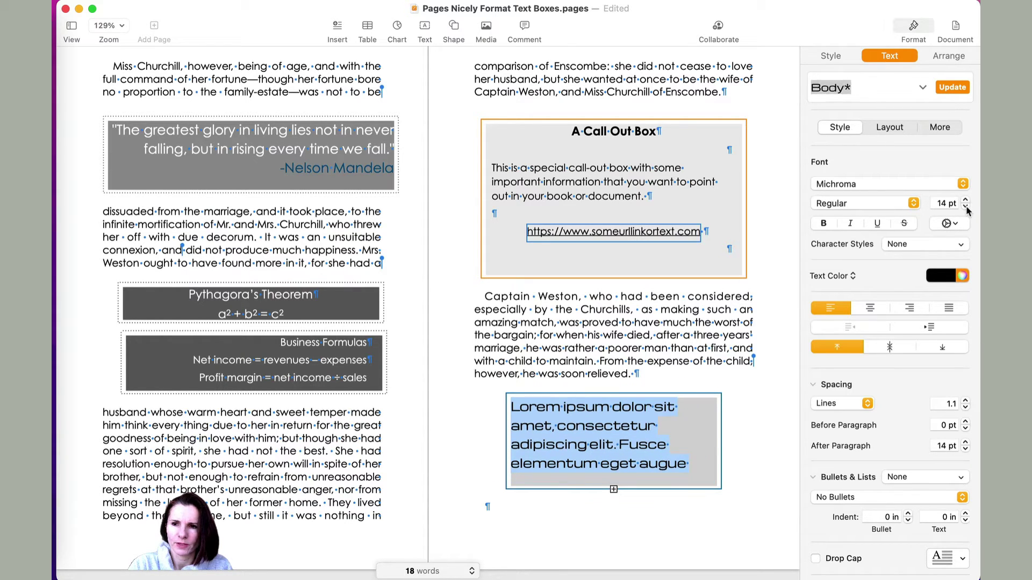
{"action": "left_click", "coordinate": [966, 207]}
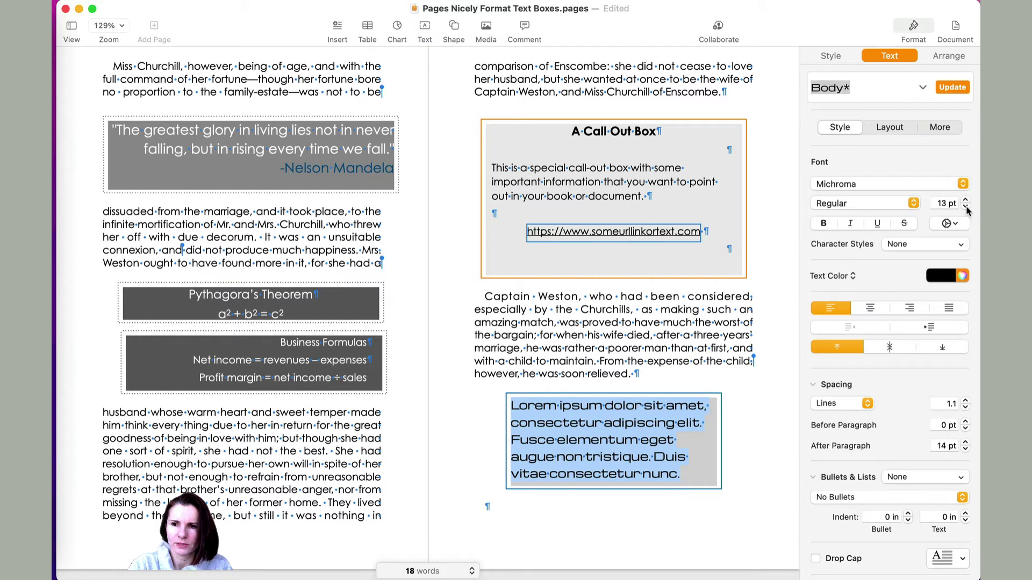
{"action": "left_click", "coordinate": [965, 207]}
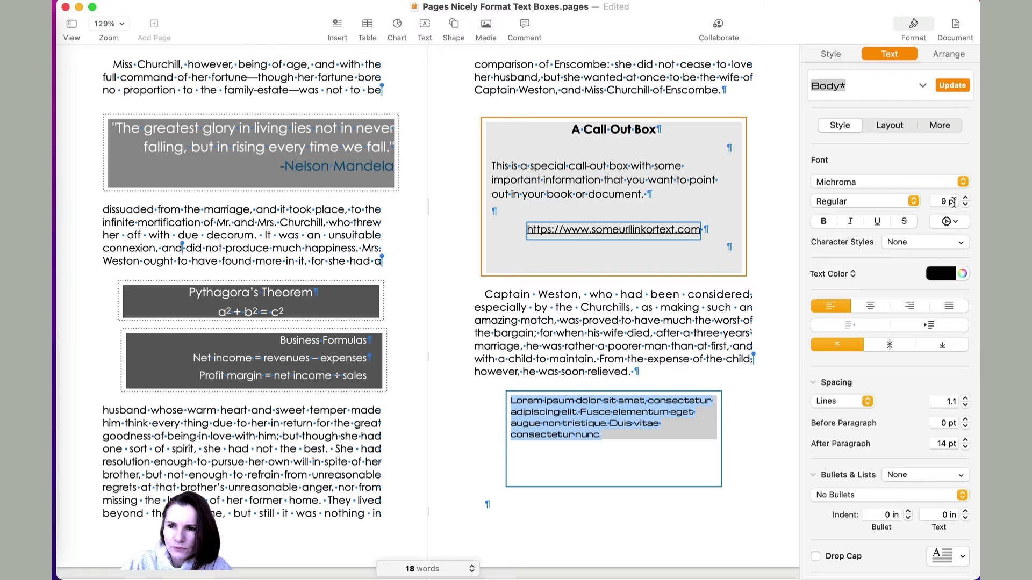
{"action": "double_click", "coordinate": [949, 201]}
{"action": "type", "text": "12"}
{"action": "key", "text": "Return"}
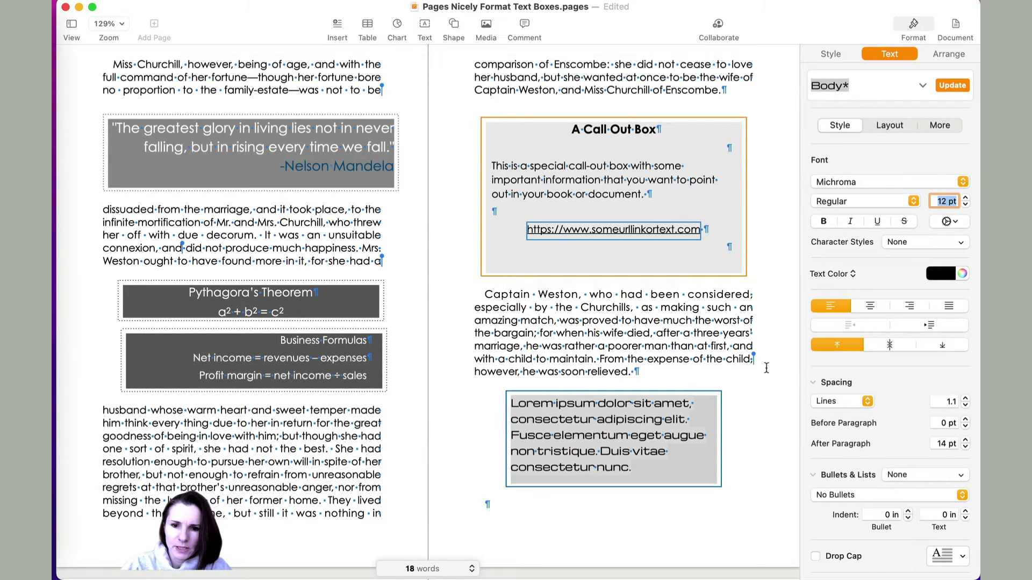
{"action": "left_click", "coordinate": [766, 367]}
{"action": "triple_click", "coordinate": [629, 436]}
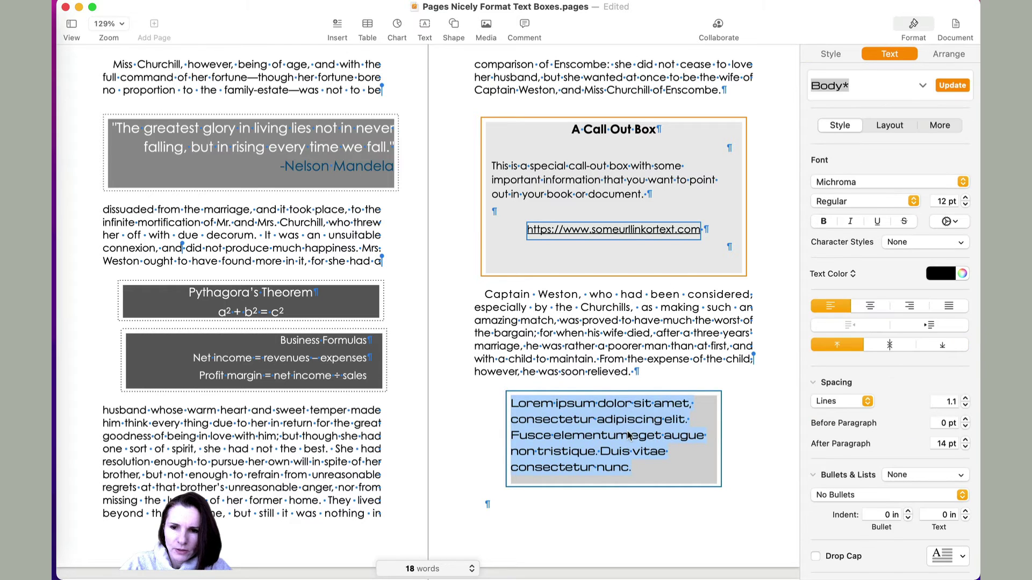
Right-align the Lorem ipsum paragraph and deselect it to preview the alignment.
{"action": "left_click", "coordinate": [870, 306]}
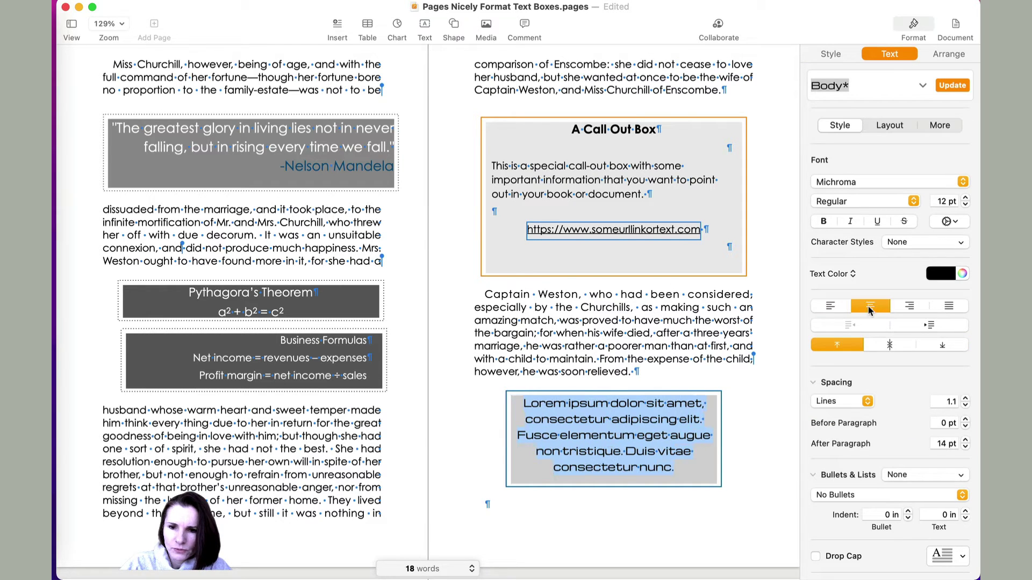
{"action": "left_click", "coordinate": [910, 306]}
{"action": "left_click", "coordinate": [635, 380]}
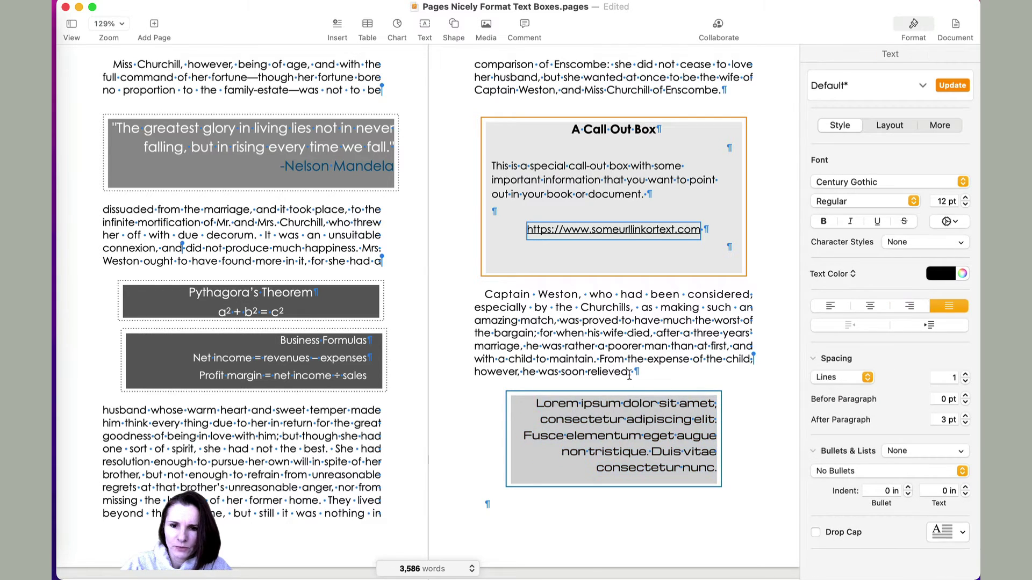
{"action": "double_click", "coordinate": [650, 443]}
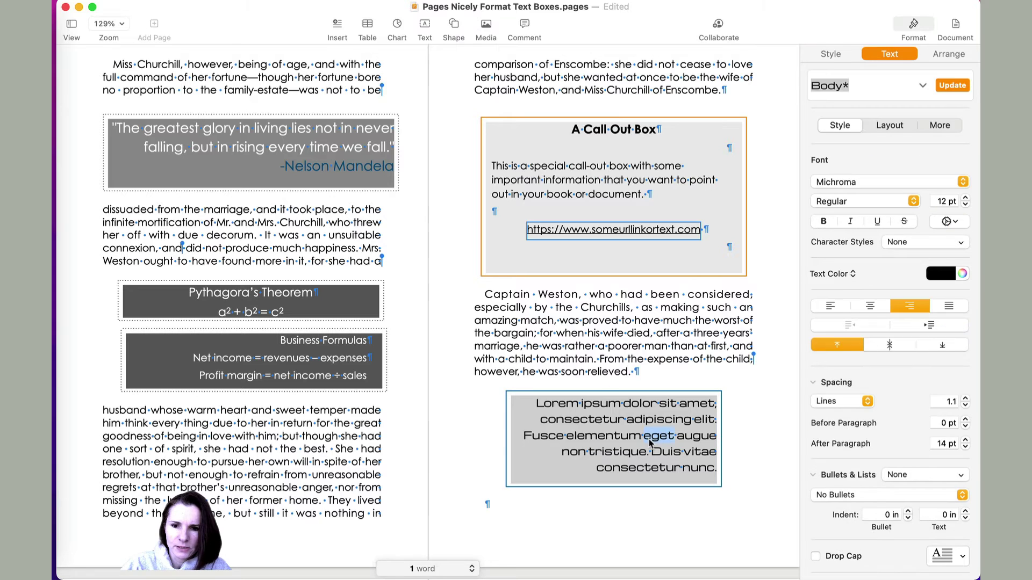
{"action": "left_click", "coordinate": [648, 335]}
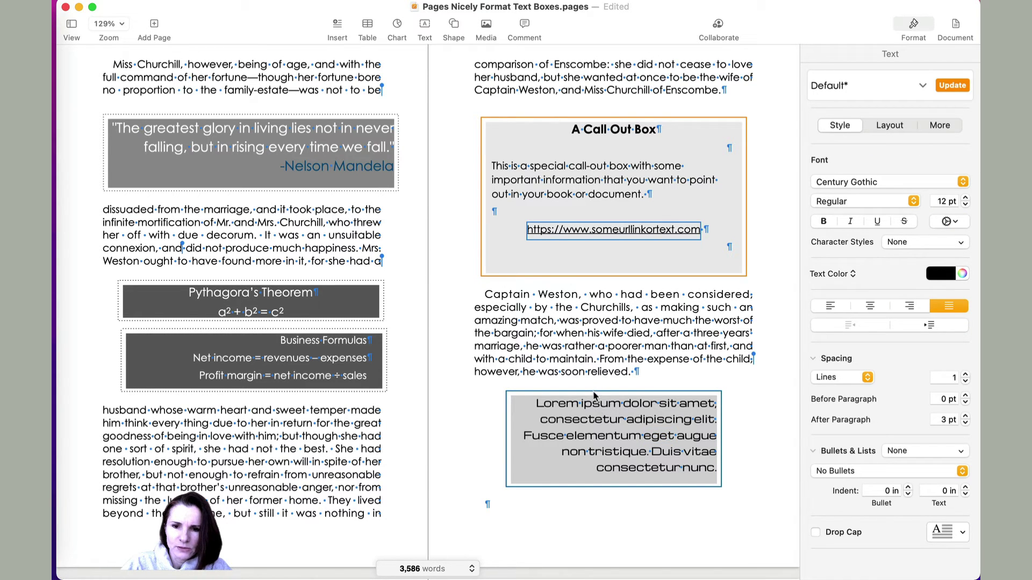
Try a Drop Shadow on the Lorem ipsum box, then set it back to No Shadow.
{"action": "left_click", "coordinate": [588, 439]}
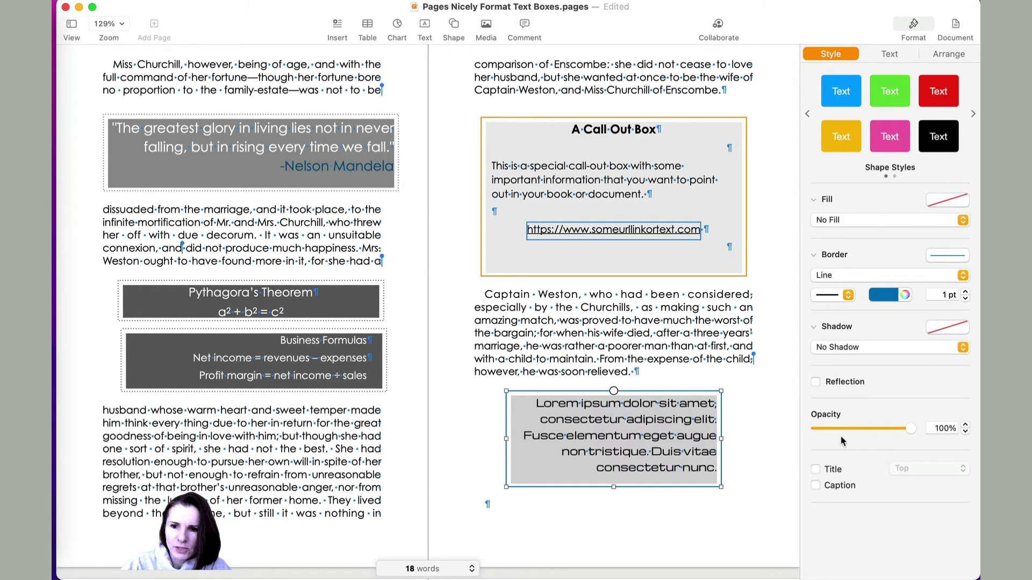
{"action": "left_click", "coordinate": [836, 347]}
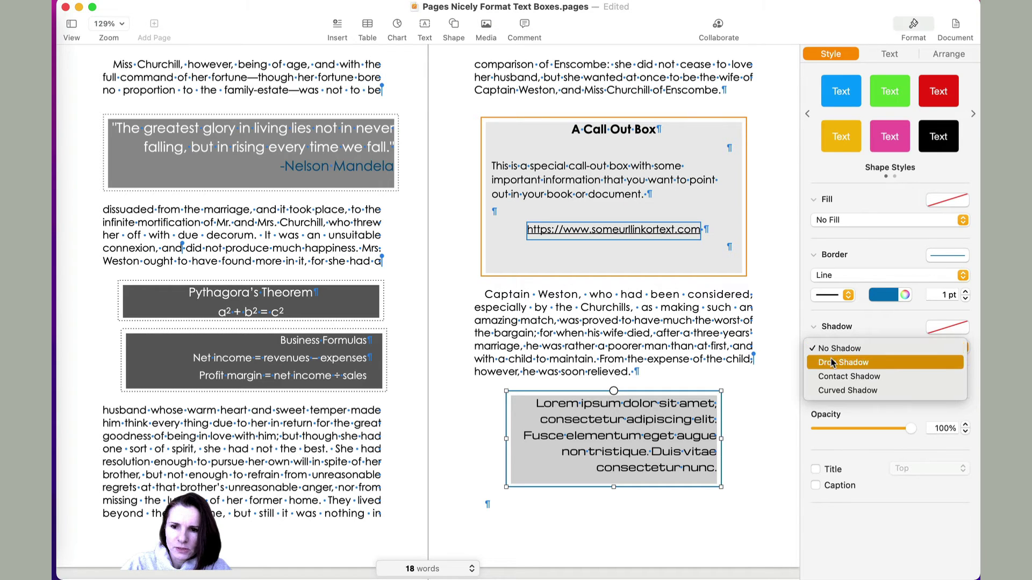
{"action": "left_click", "coordinate": [831, 362]}
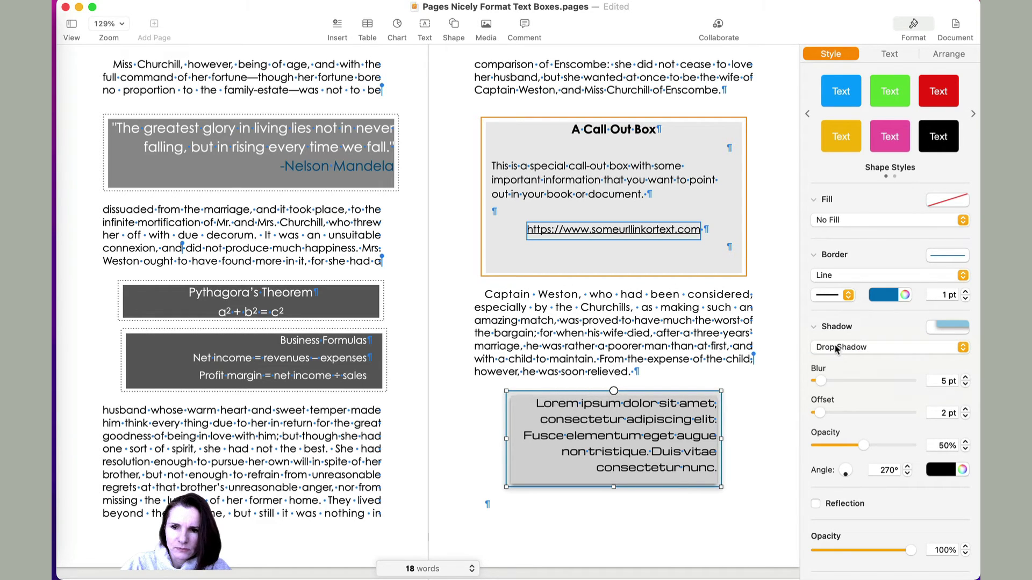
{"action": "left_click", "coordinate": [836, 348]}
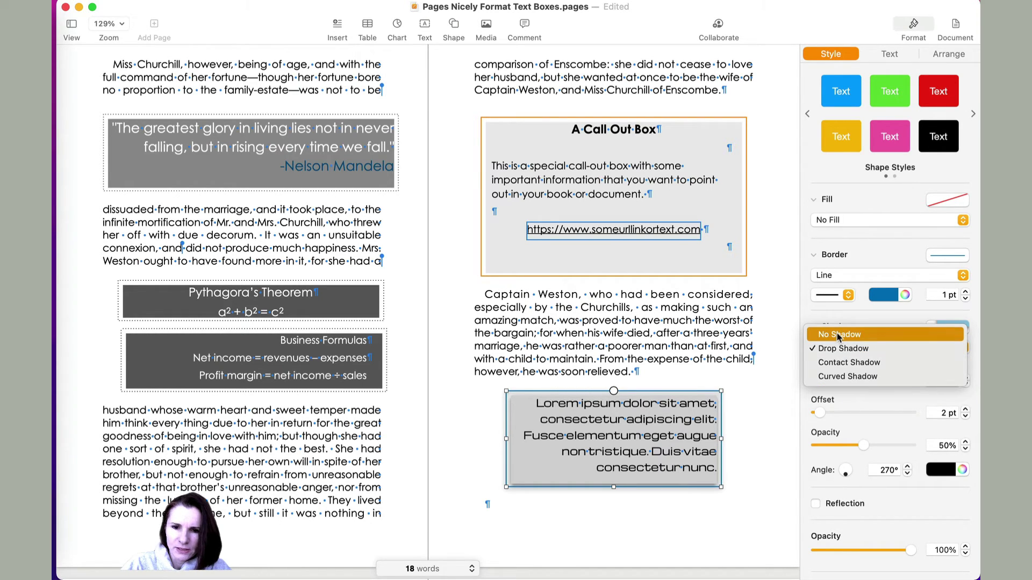
{"action": "left_click", "coordinate": [838, 334]}
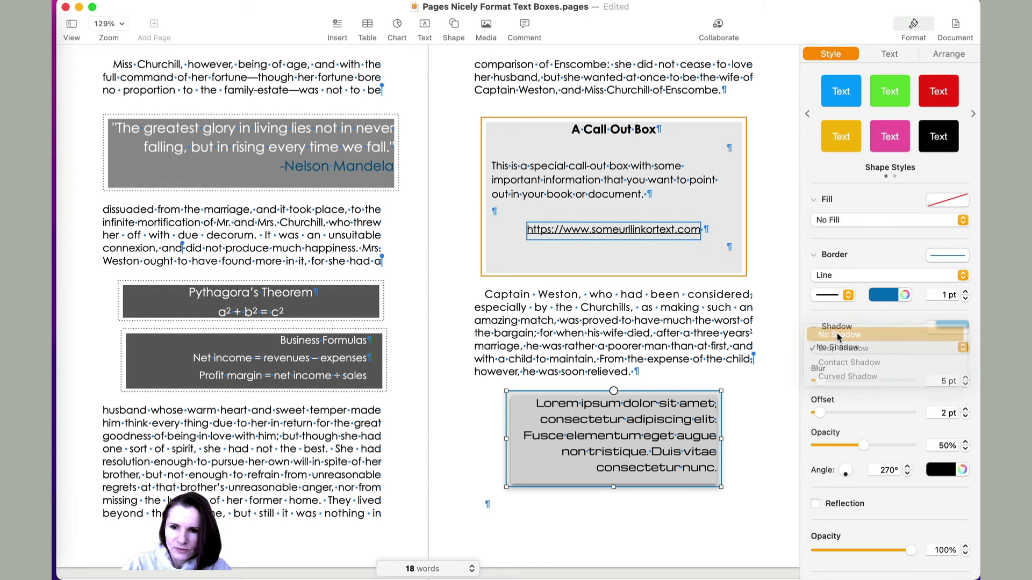
Select all the Lorem ipsum text and show its Layout settings down to Borders & Rules.
{"action": "left_click", "coordinate": [896, 55]}
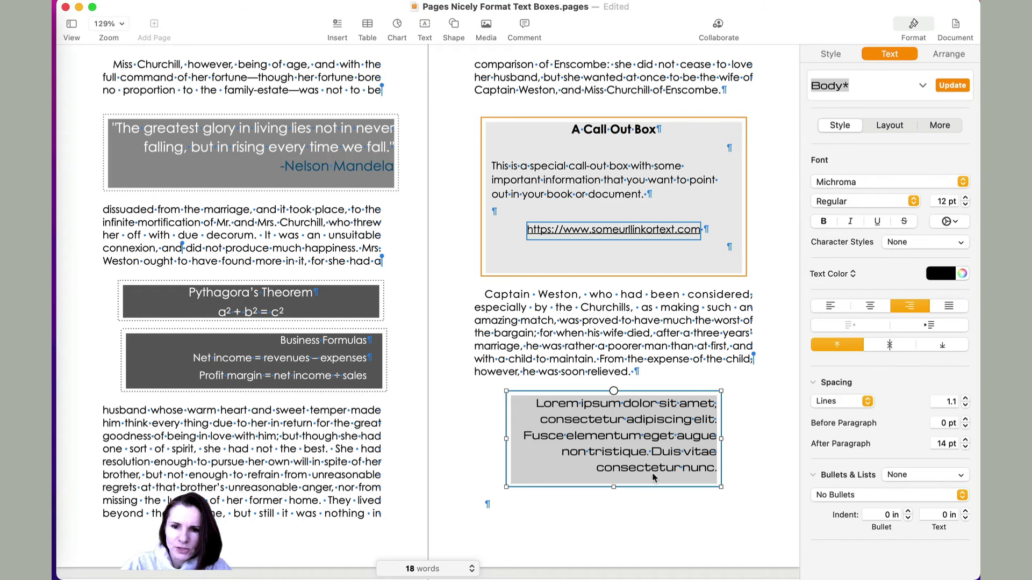
{"action": "left_click", "coordinate": [633, 451]}
{"action": "key", "text": "super+a"}
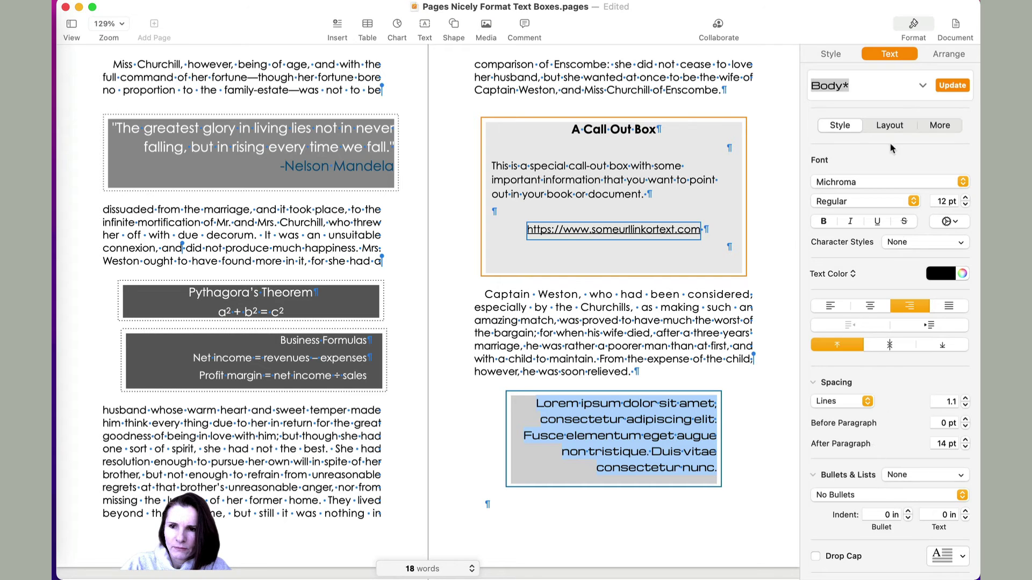
{"action": "left_click", "coordinate": [890, 126]}
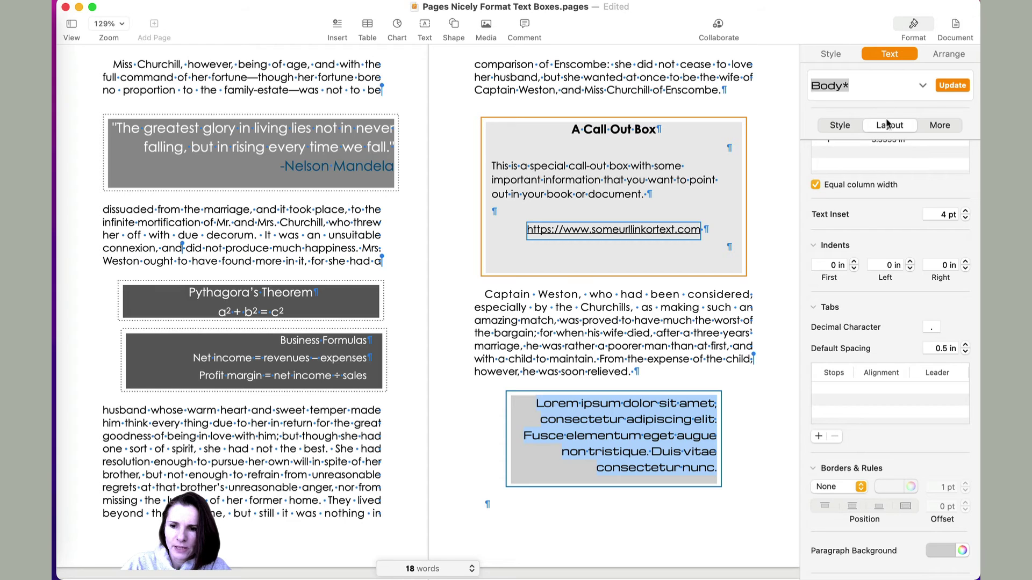
{"action": "scroll", "coordinate": [914, 409], "scroll_direction": "up", "scroll_amount": 3}
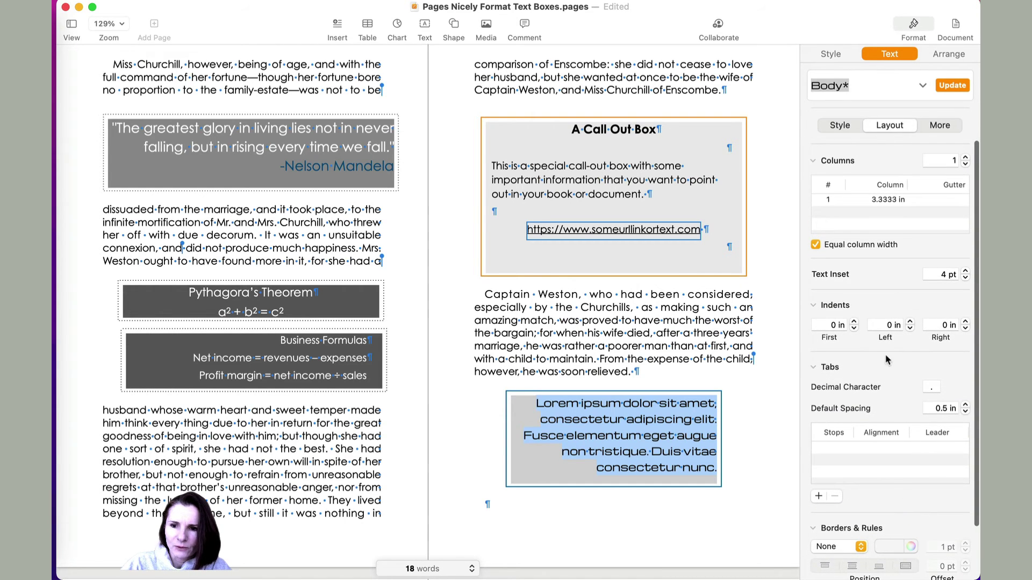
{"action": "scroll", "coordinate": [885, 354], "scroll_direction": "down", "scroll_amount": 3}
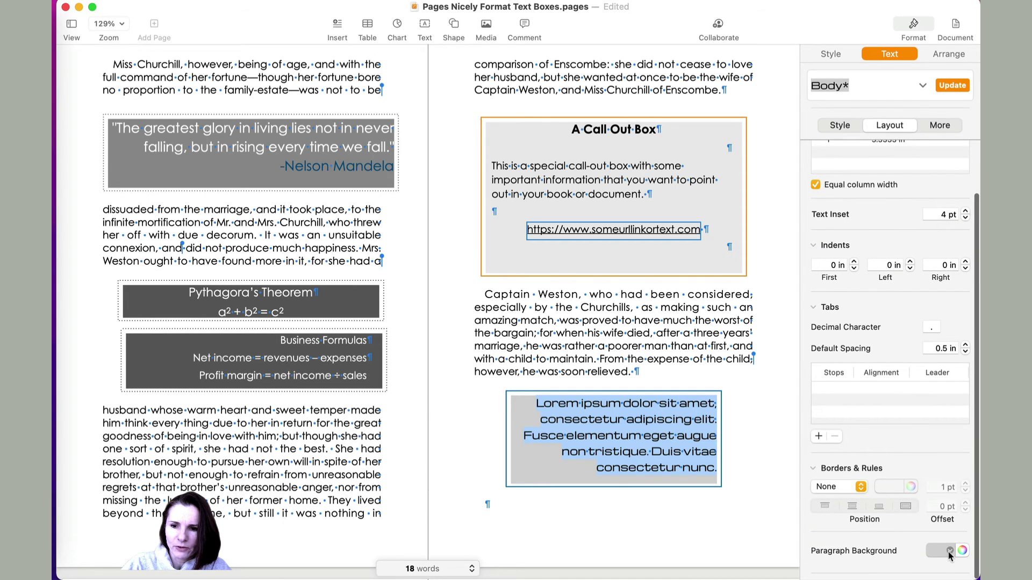
Add a solid 1 pt black line rule positioned beneath the Lorem ipsum paragraph.
{"action": "left_click", "coordinate": [860, 487]}
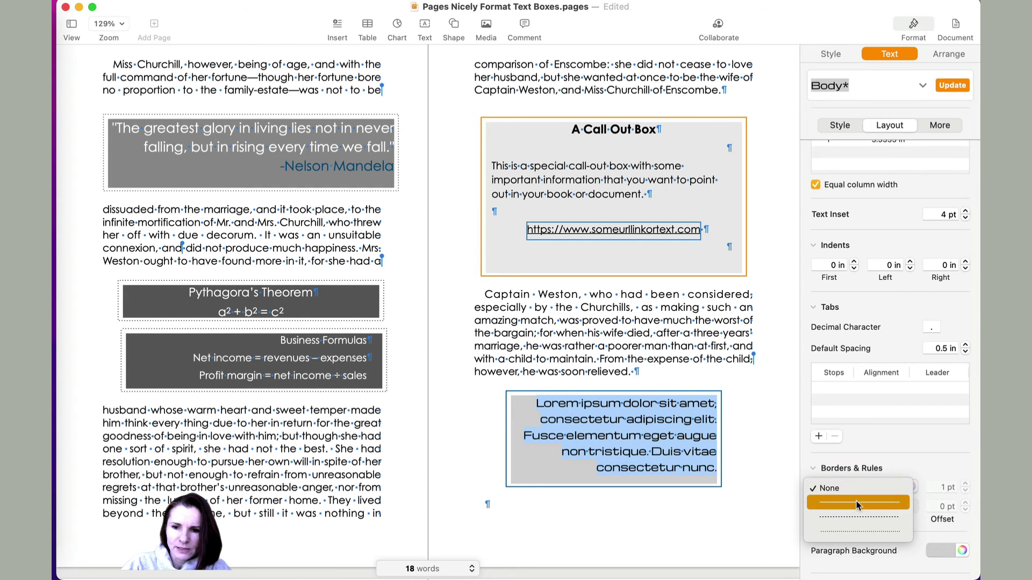
{"action": "left_click", "coordinate": [856, 502]}
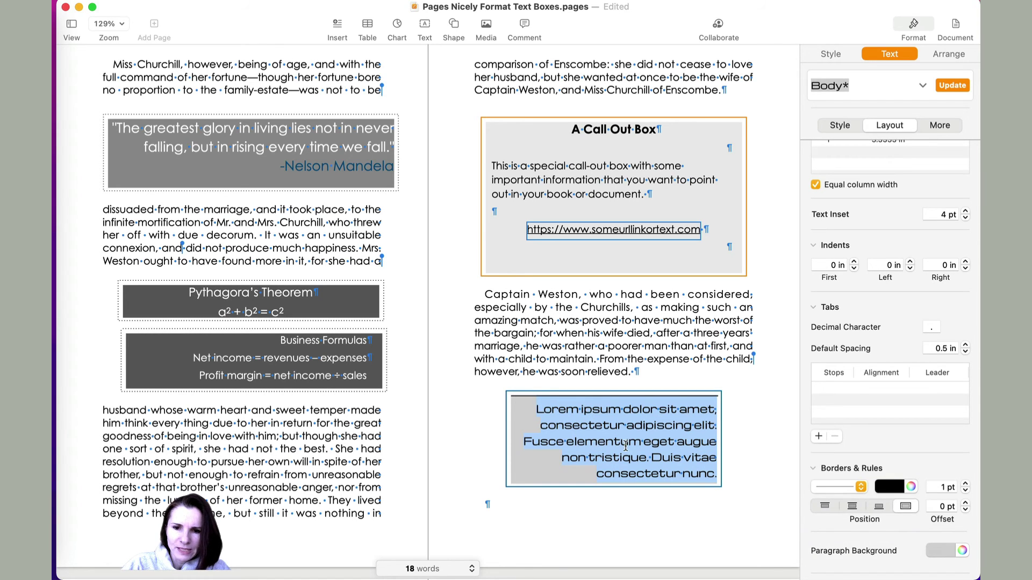
{"action": "left_click", "coordinate": [876, 509]}
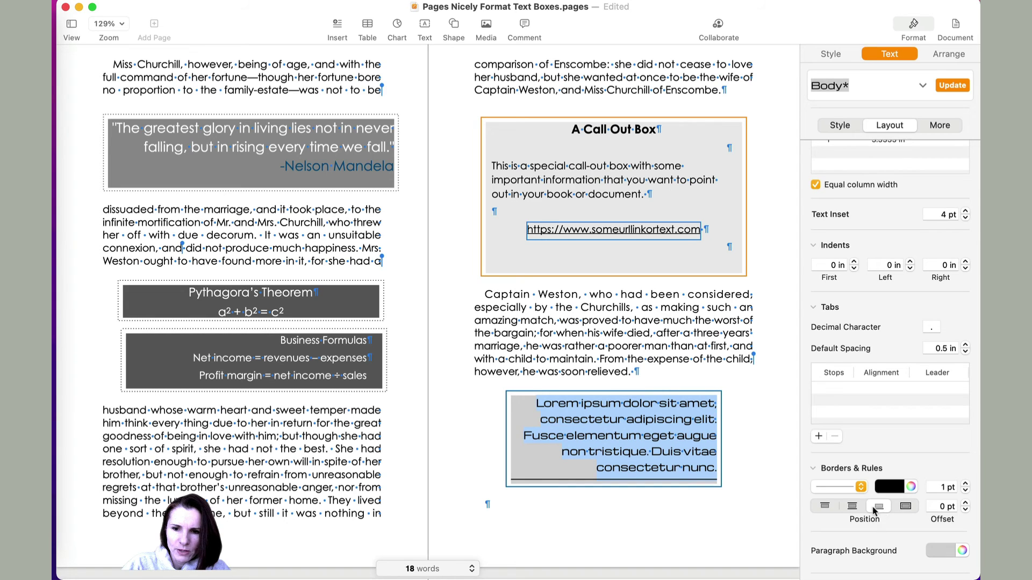
{"action": "left_click", "coordinate": [647, 371]}
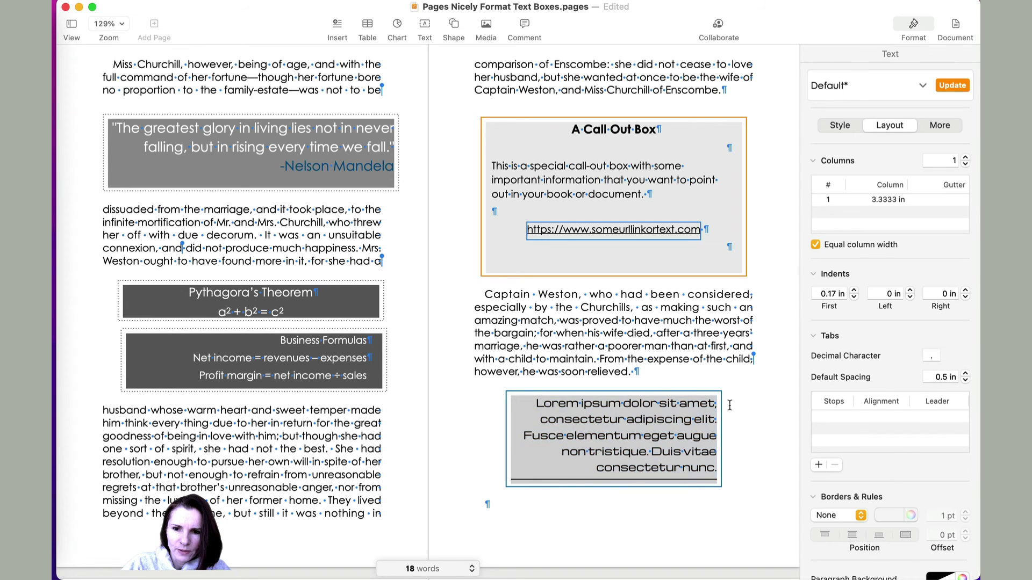
Drag the box taller to about 1.85 in and adjust the rule's position.
{"action": "left_click", "coordinate": [624, 457]}
{"action": "left_click_drag", "start_coordinate": [613, 487], "coordinate": [614, 505]}
{"action": "scroll", "coordinate": [635, 433], "scroll_direction": "up", "scroll_amount": 1}
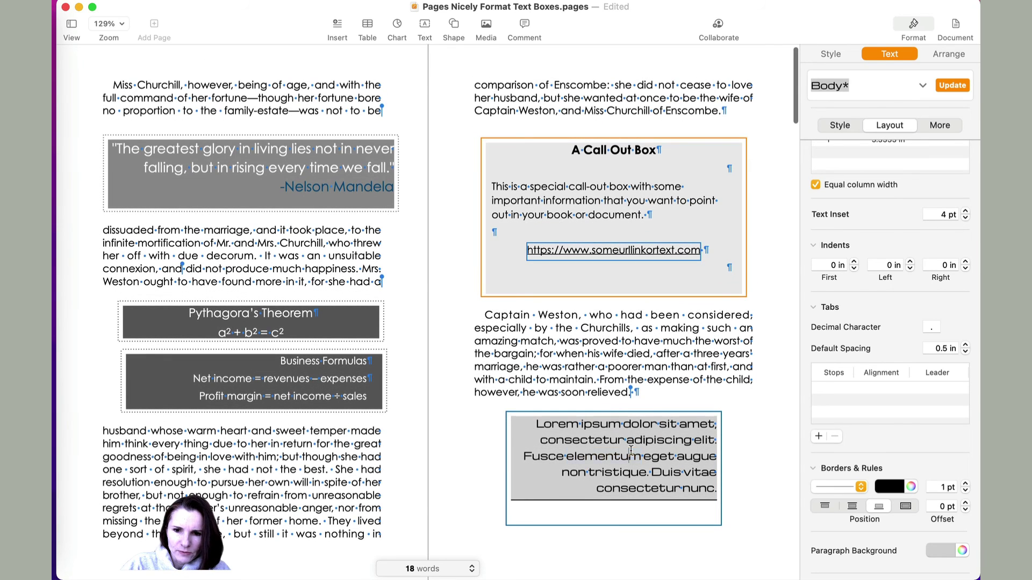
{"action": "triple_click", "coordinate": [631, 451]}
{"action": "left_click", "coordinate": [851, 506]}
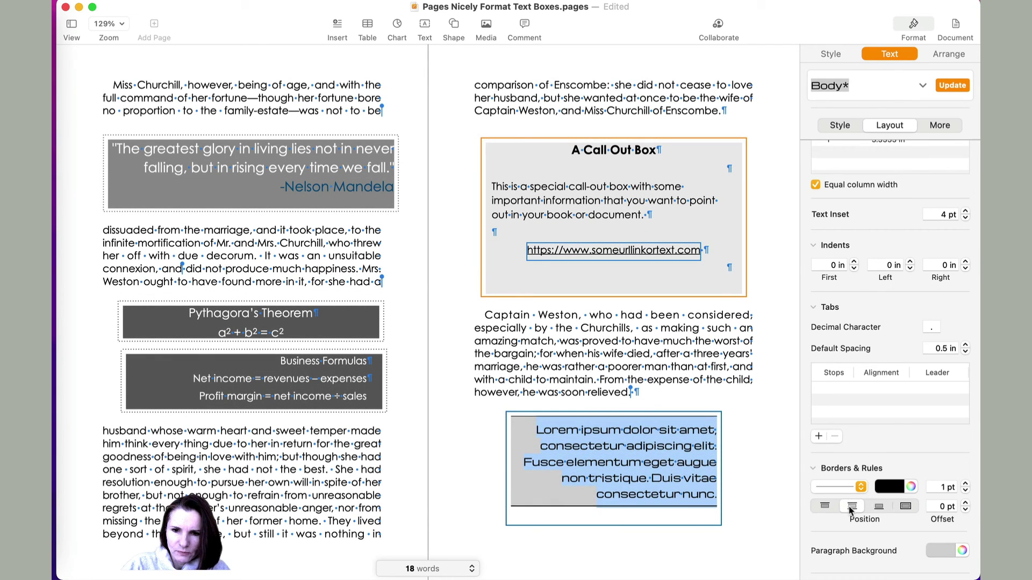
{"action": "left_click", "coordinate": [686, 464]}
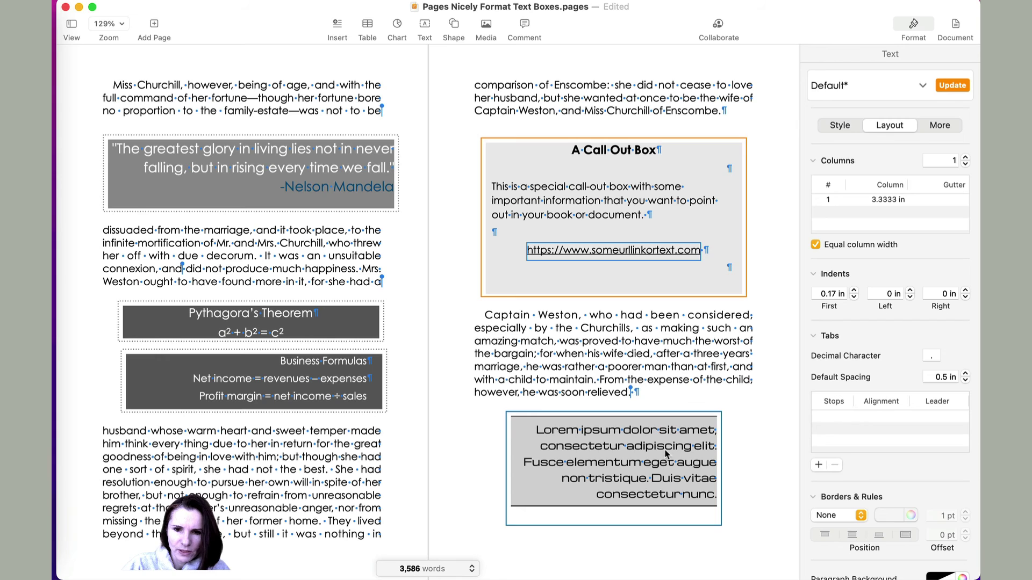
{"action": "left_click", "coordinate": [664, 413]}
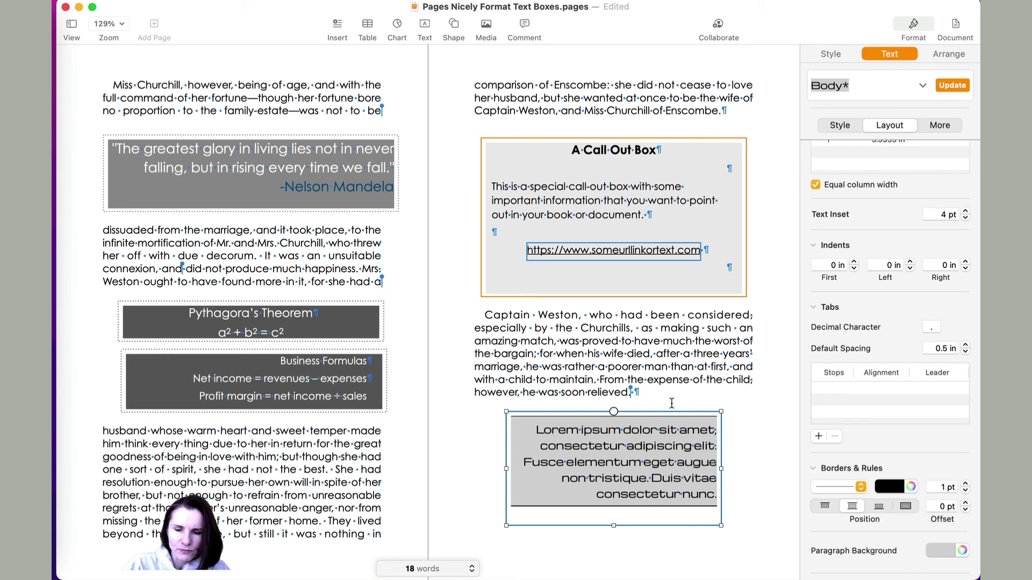
Set the Lorem ipsum box's border to No Border, dropping its blue 1 pt outline, and check the result.
{"action": "left_click", "coordinate": [836, 55]}
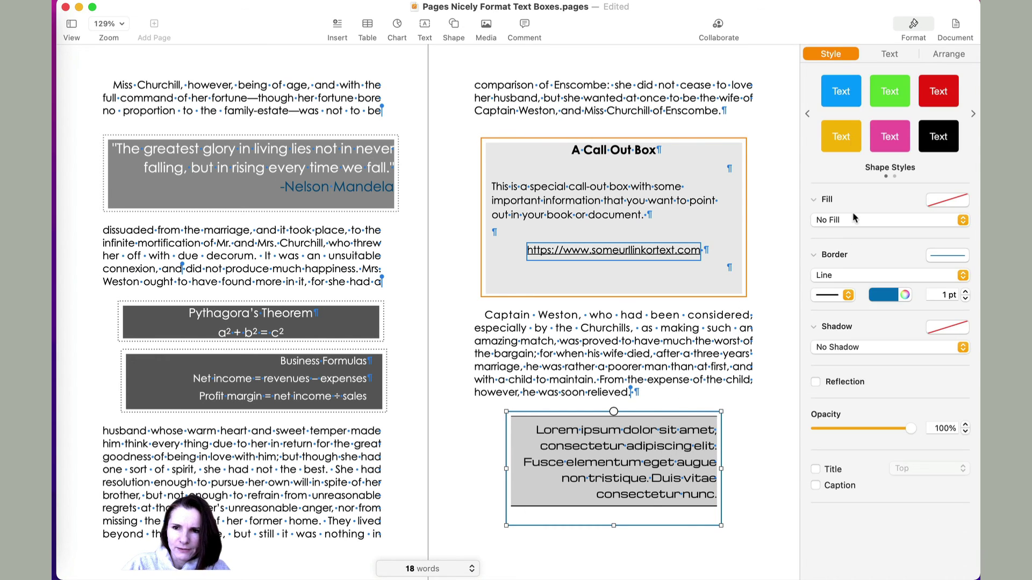
{"action": "left_click", "coordinate": [832, 275]}
{"action": "left_click", "coordinate": [825, 259]}
{"action": "left_click", "coordinate": [692, 344]}
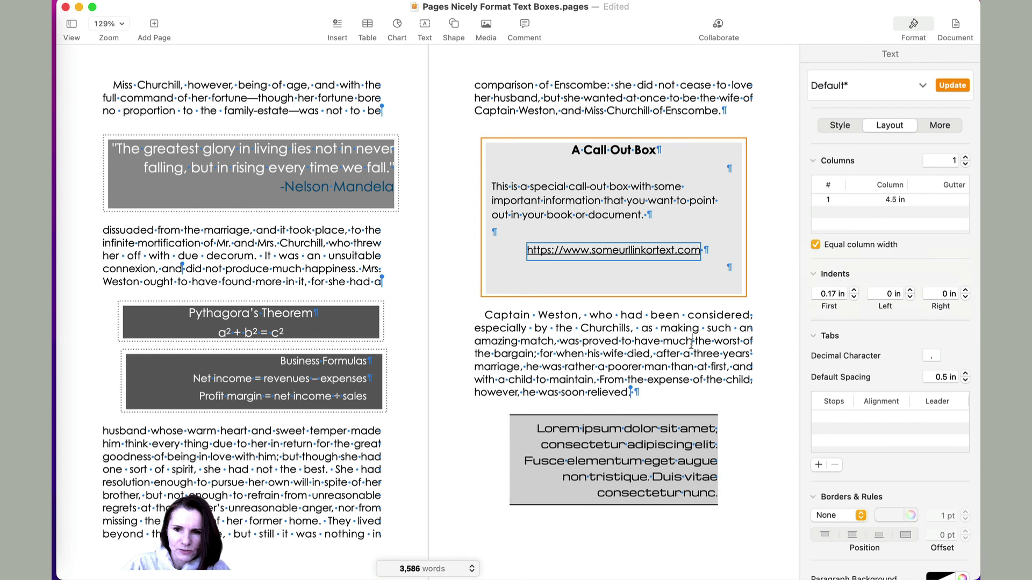
{"action": "scroll", "coordinate": [692, 344], "scroll_direction": "down", "scroll_amount": 2}
{"action": "left_click", "coordinate": [678, 422]}
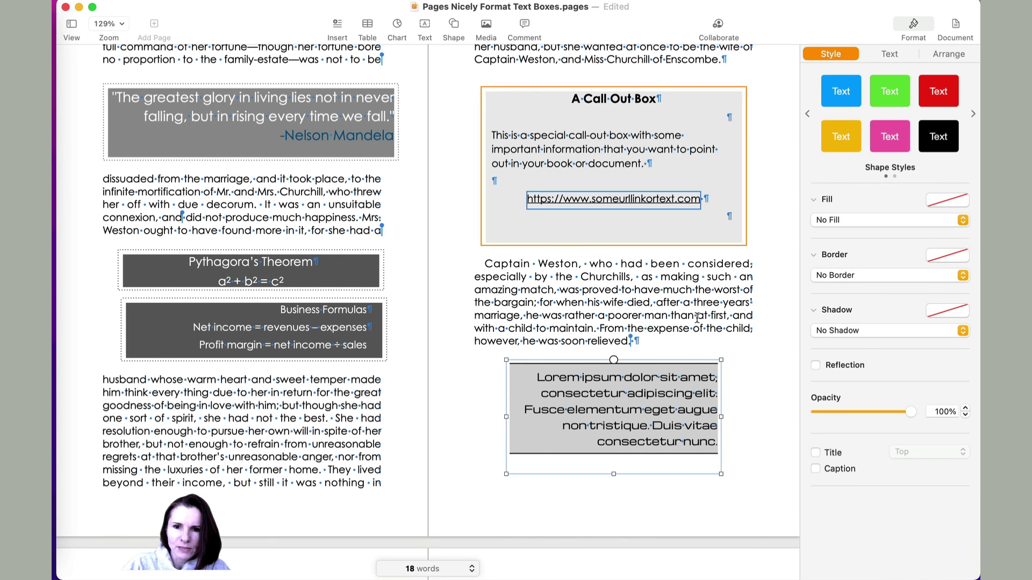
{"action": "left_click", "coordinate": [643, 315]}
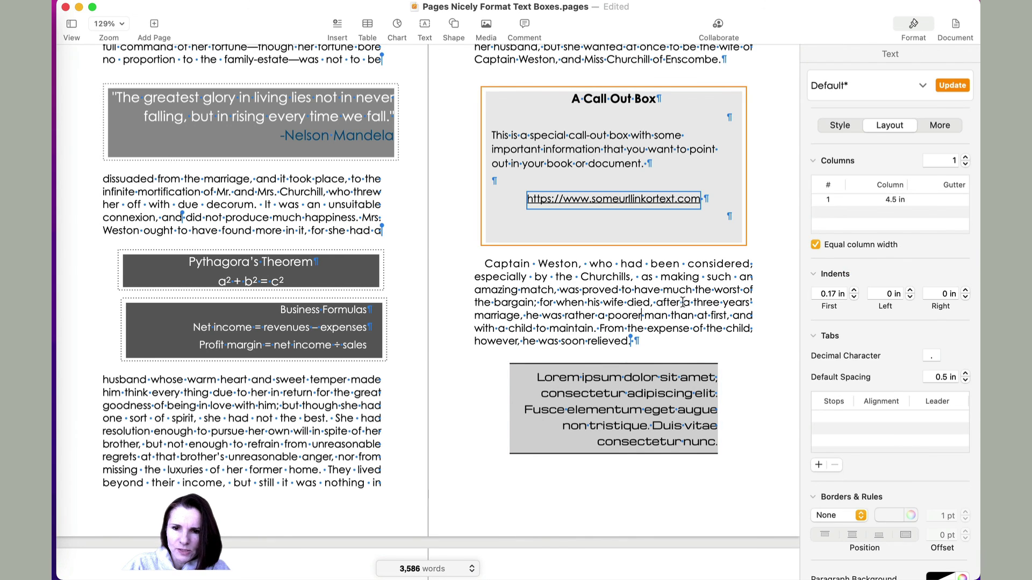